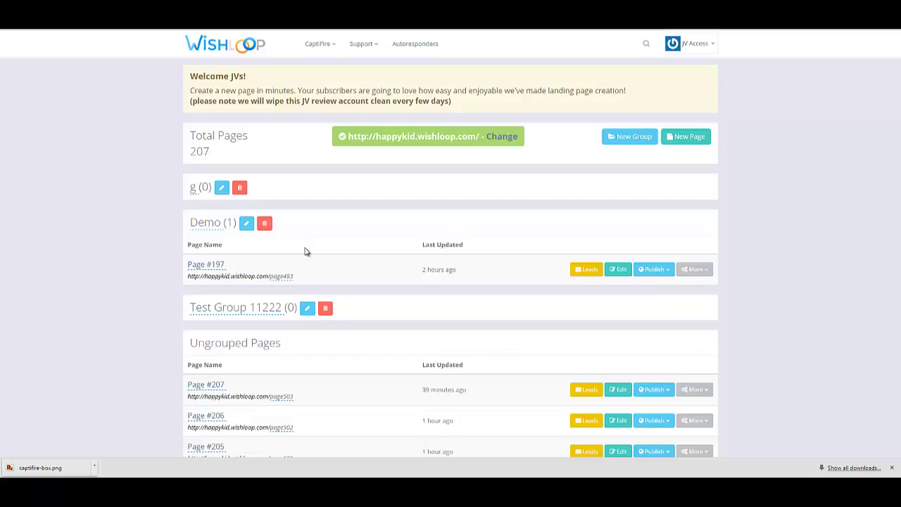
Step: Create a new page and look over the designs available to start with
{"action": "left_click", "coordinate": [678, 141]}
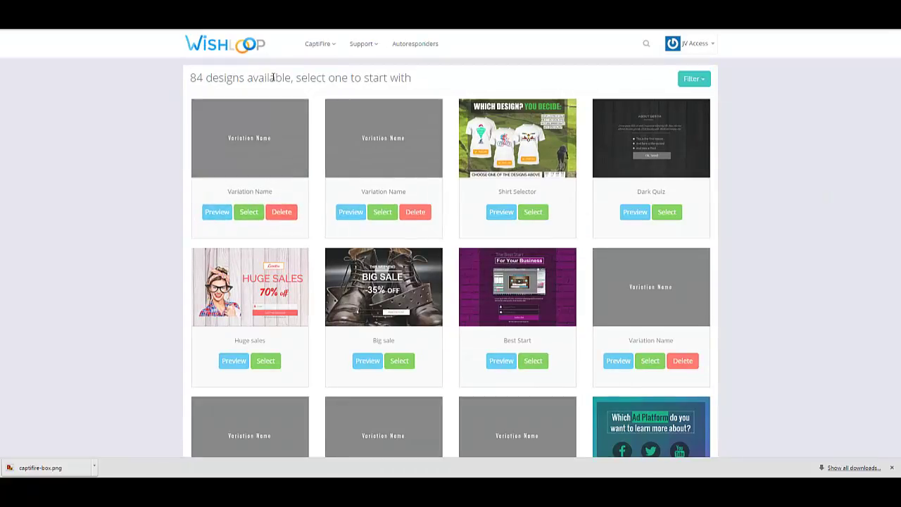
{"action": "left_click_drag", "start_coordinate": [269, 77], "coordinate": [190, 78]}
{"action": "left_click", "coordinate": [454, 80]}
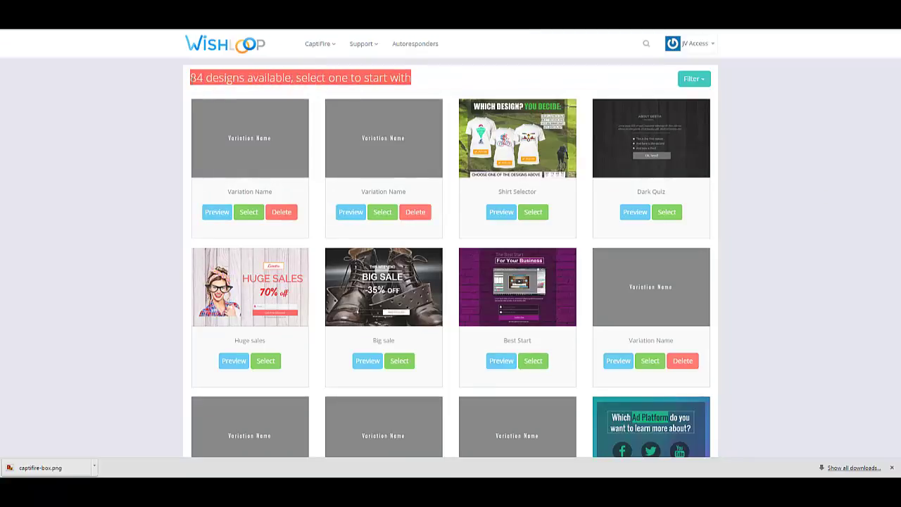
{"action": "scroll", "coordinate": [153, 205], "scroll_direction": "down", "scroll_amount": 1}
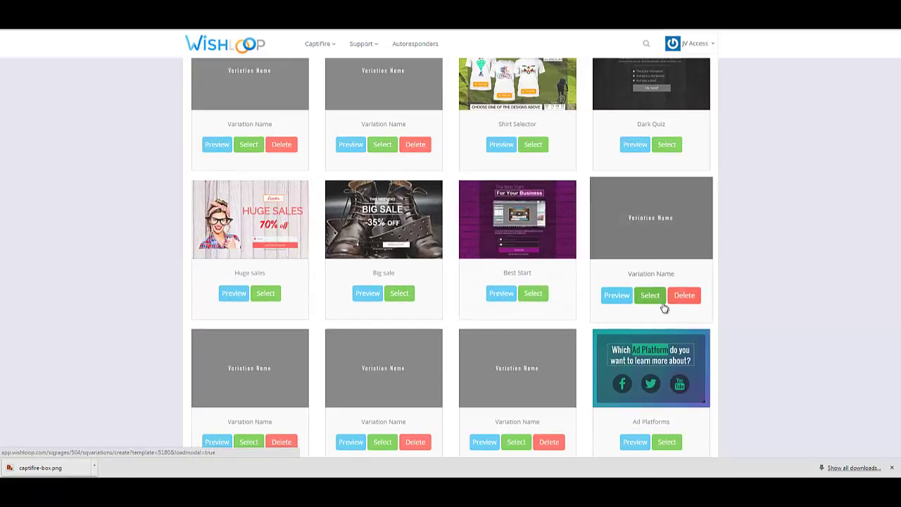
{"action": "scroll", "coordinate": [664, 307], "scroll_direction": "down", "scroll_amount": 1}
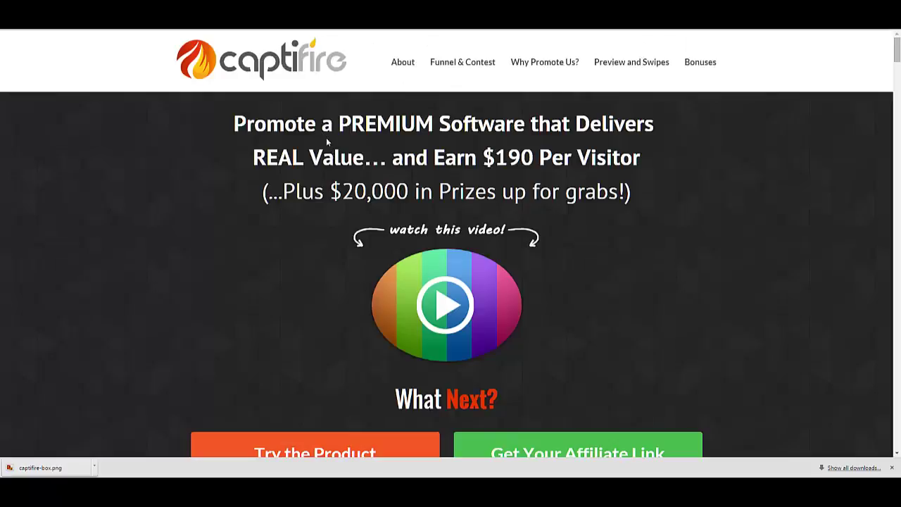
Step: Switch to the CaptiFire promotion page, review its feature list down to the countdown timers, and dismiss the Windows color scheme prompt
{"action": "scroll", "coordinate": [342, 138], "scroll_direction": "down", "scroll_amount": 6}
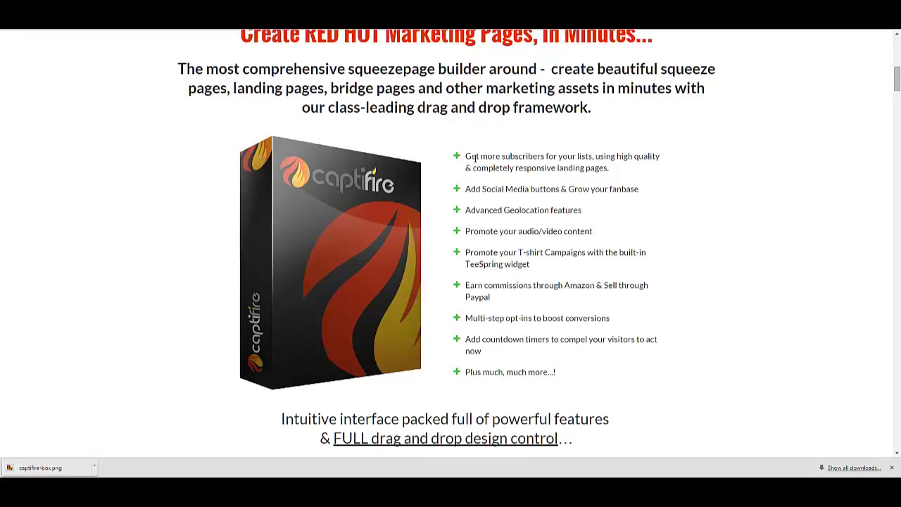
{"action": "left_click_drag", "start_coordinate": [470, 157], "coordinate": [620, 175]}
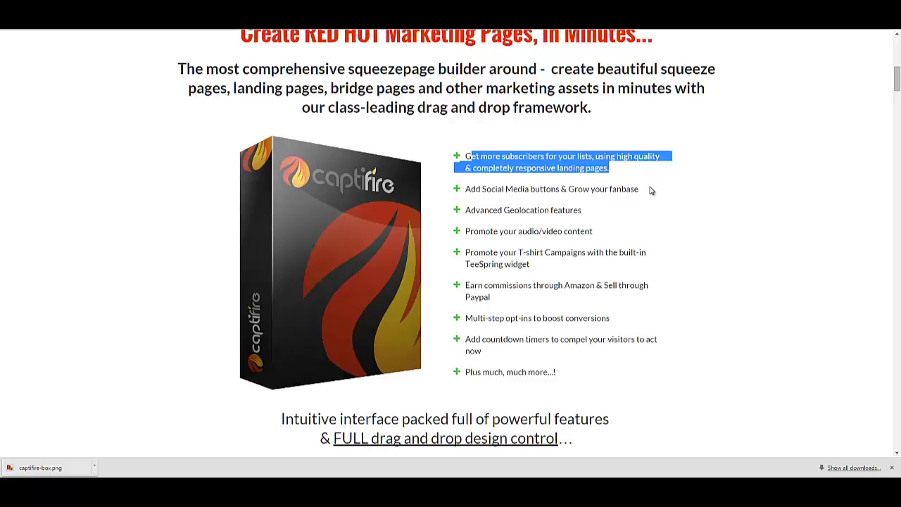
{"action": "left_click", "coordinate": [535, 246]}
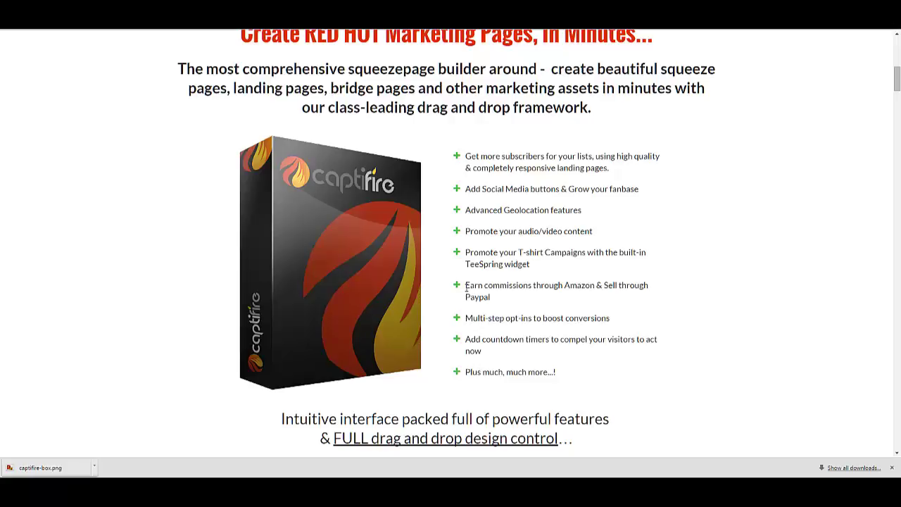
{"action": "left_click_drag", "start_coordinate": [507, 288], "coordinate": [469, 254]}
{"action": "double_click", "coordinate": [466, 253]}
{"action": "left_click_drag", "start_coordinate": [510, 303], "coordinate": [465, 256]}
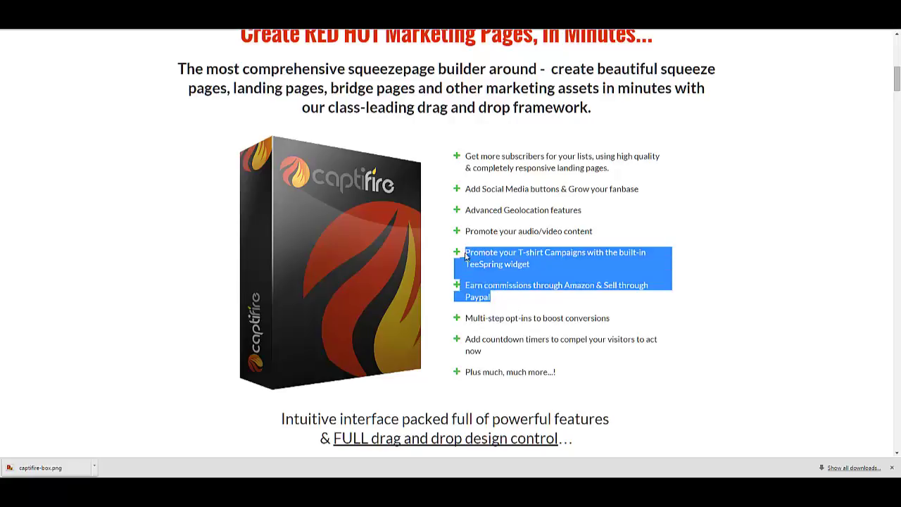
{"action": "left_click_drag", "start_coordinate": [465, 318], "coordinate": [584, 312]}
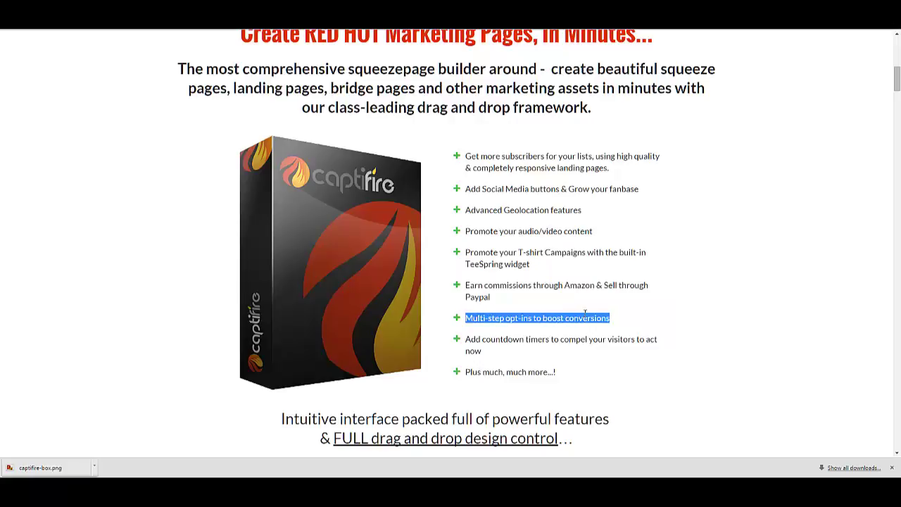
{"action": "left_click", "coordinate": [600, 313]}
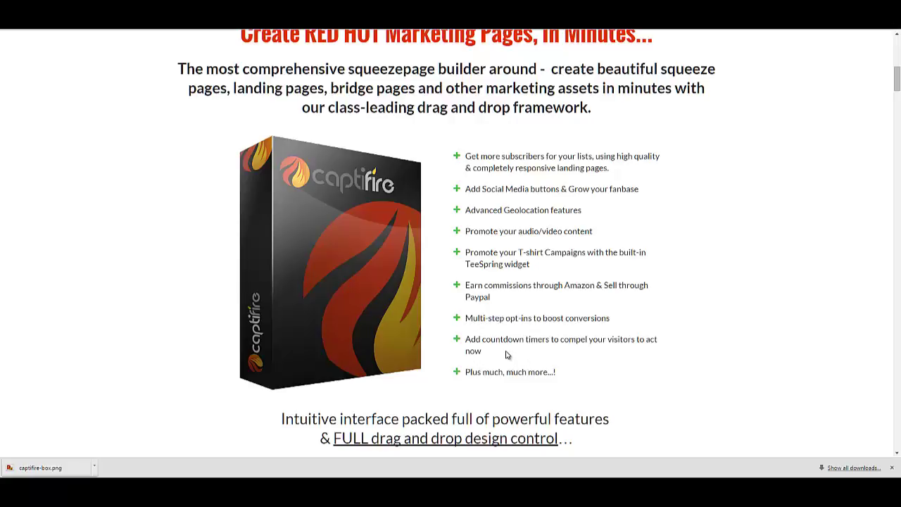
{"action": "triple_click", "coordinate": [465, 344]}
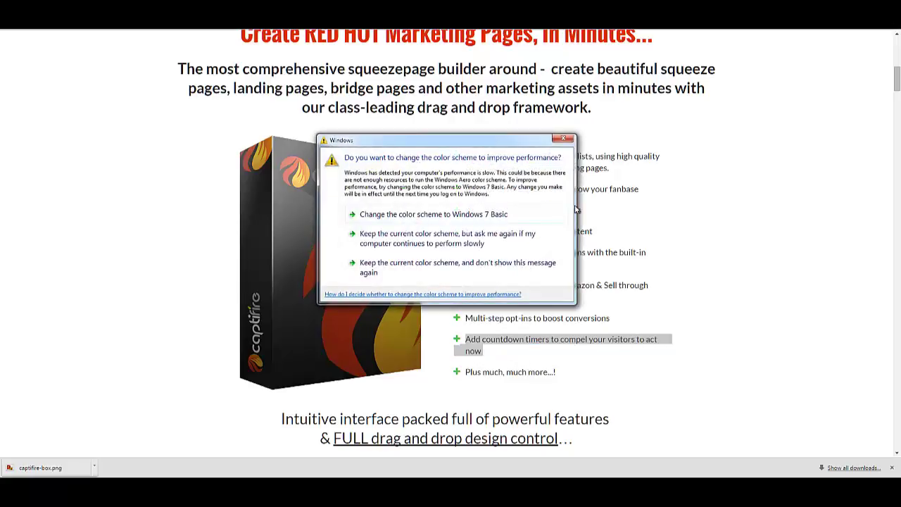
{"action": "left_click", "coordinate": [561, 138]}
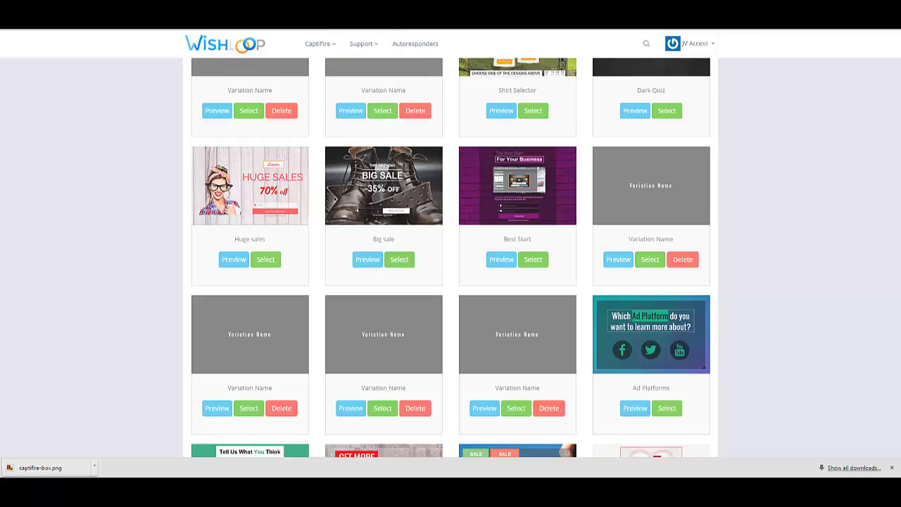
Step: Return to the Wishloop design gallery and examine the available page templates through to the end of the list
{"action": "scroll", "coordinate": [171, 197], "scroll_direction": "up", "scroll_amount": 3}
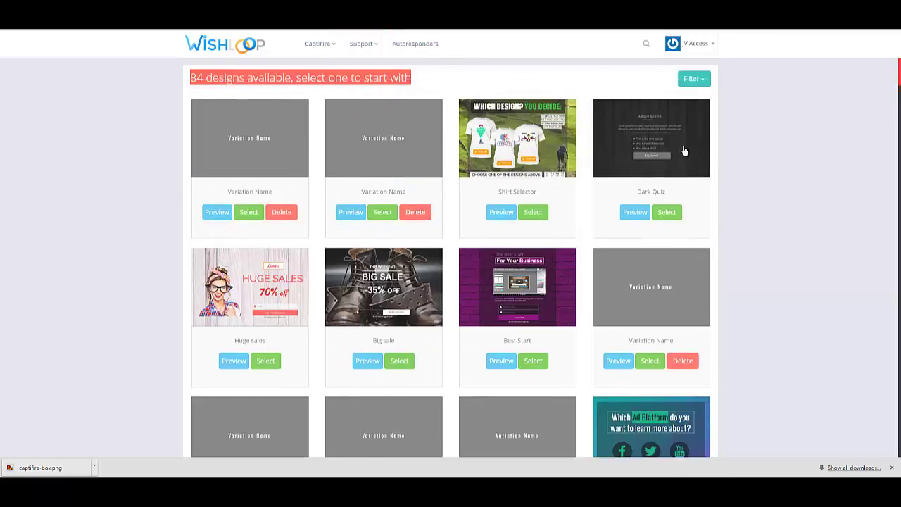
{"action": "scroll", "coordinate": [873, 114], "scroll_direction": "down", "scroll_amount": 2}
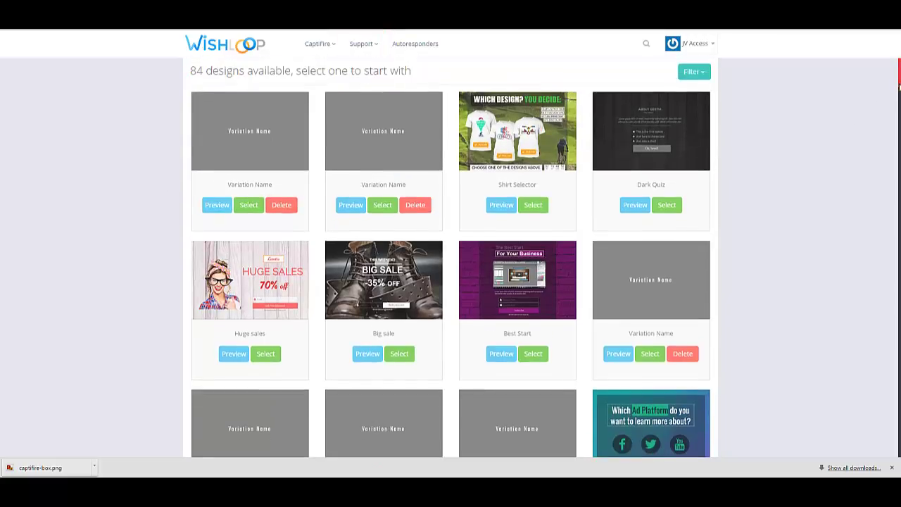
{"action": "scroll", "coordinate": [894, 174], "scroll_direction": "down", "scroll_amount": 7}
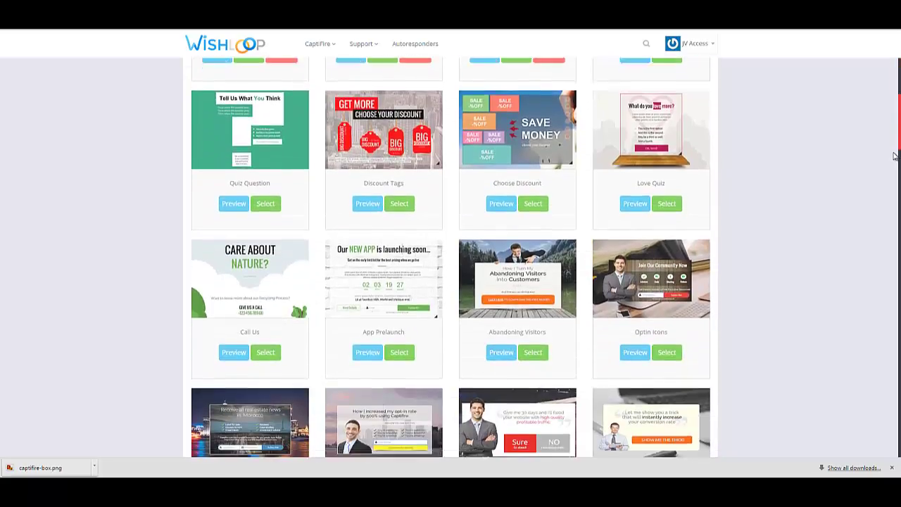
{"action": "scroll", "coordinate": [894, 174], "scroll_direction": "down", "scroll_amount": 7}
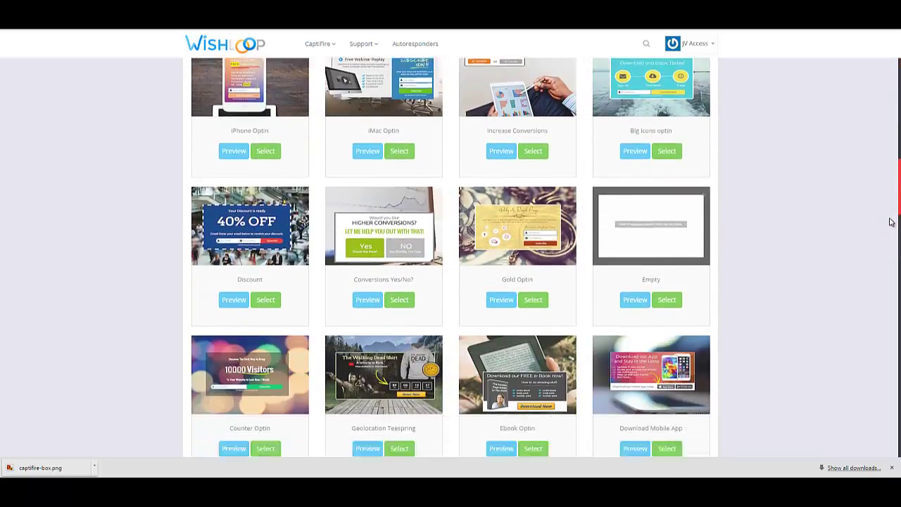
{"action": "scroll", "coordinate": [895, 240], "scroll_direction": "down", "scroll_amount": 7}
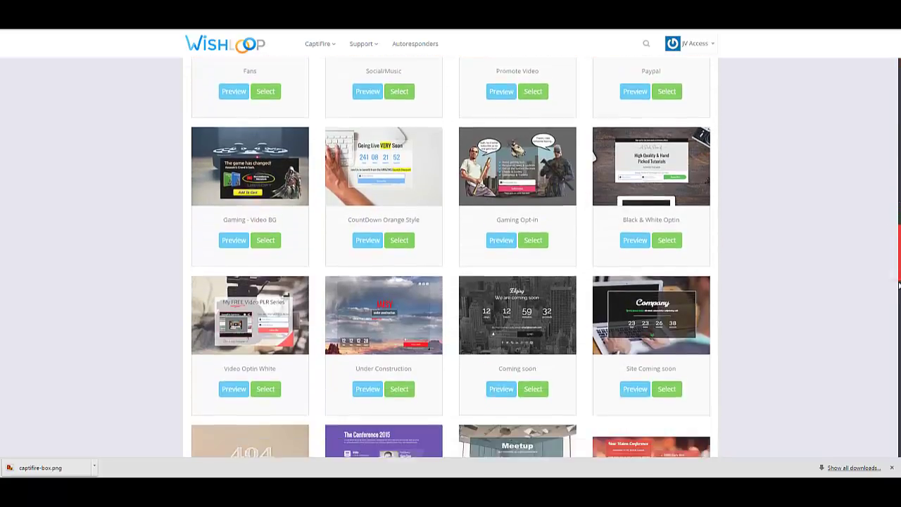
{"action": "scroll", "coordinate": [450, 257], "scroll_direction": "down", "scroll_amount": 6}
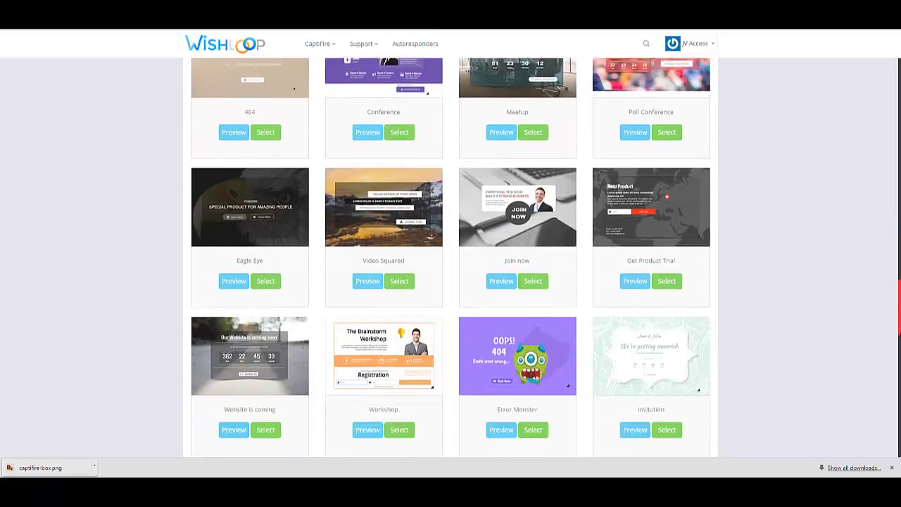
{"action": "scroll", "coordinate": [451, 257], "scroll_direction": "down", "scroll_amount": 3}
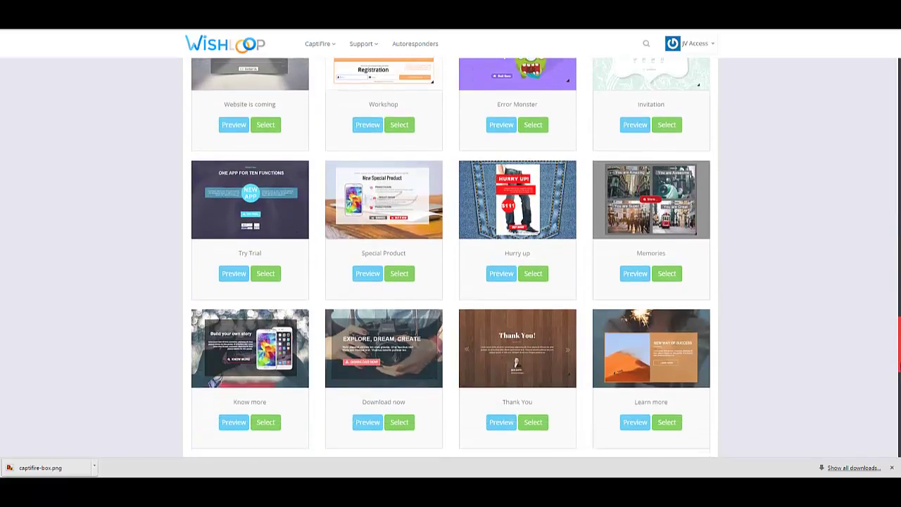
{"action": "scroll", "coordinate": [819, 288], "scroll_direction": "up", "scroll_amount": 1}
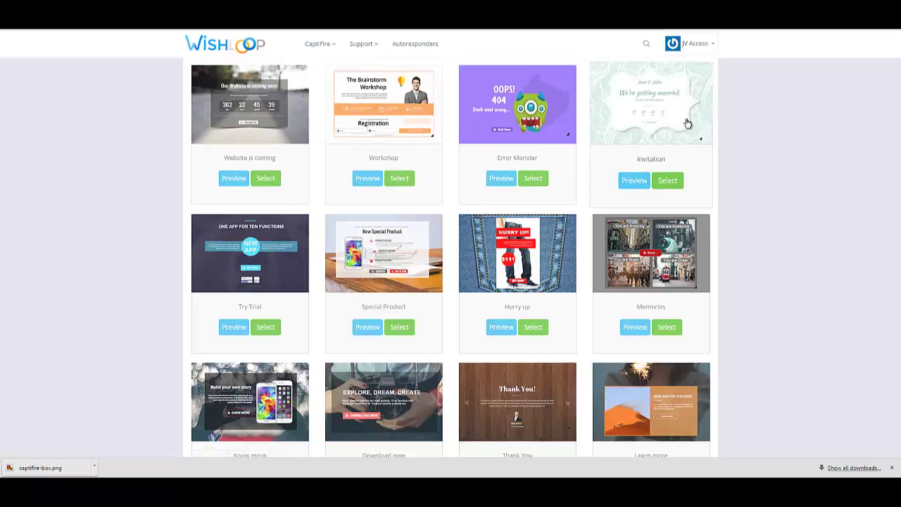
{"action": "scroll", "coordinate": [612, 214], "scroll_direction": "down", "scroll_amount": 2}
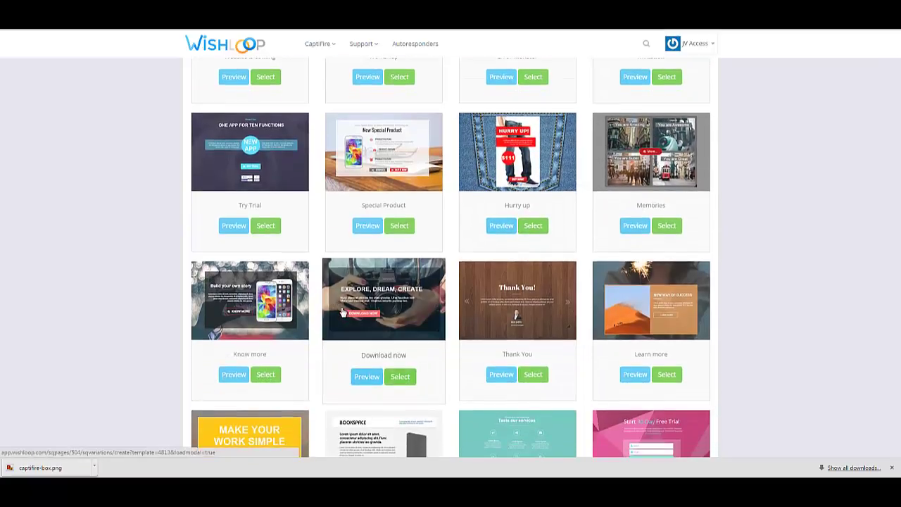
{"action": "scroll", "coordinate": [343, 312], "scroll_direction": "down", "scroll_amount": 5}
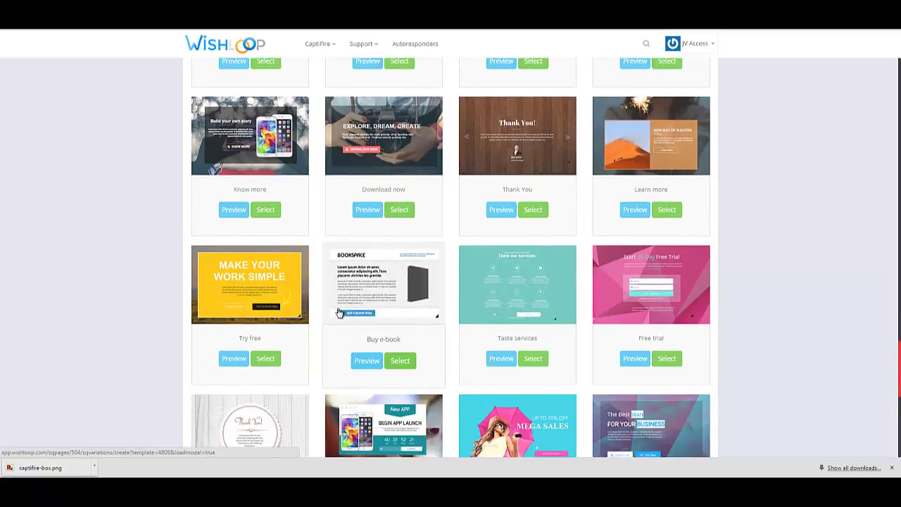
{"action": "scroll", "coordinate": [354, 319], "scroll_direction": "down", "scroll_amount": 3}
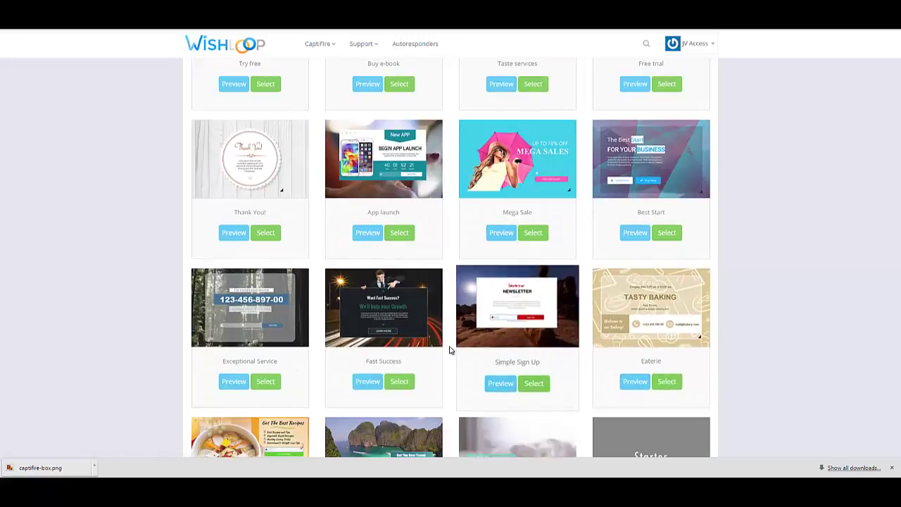
{"action": "scroll", "coordinate": [394, 355], "scroll_direction": "down", "scroll_amount": 2}
{"action": "scroll", "coordinate": [338, 388], "scroll_direction": "down", "scroll_amount": 1}
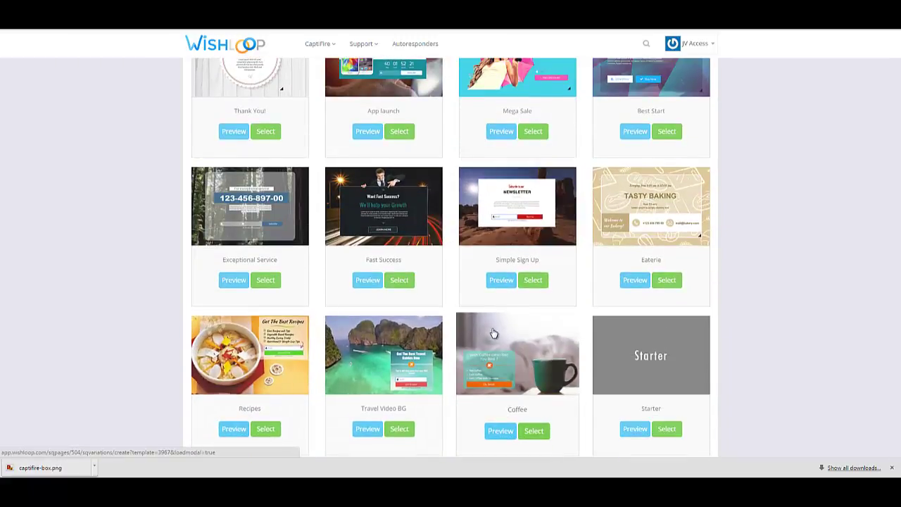
{"action": "scroll", "coordinate": [486, 366], "scroll_direction": "down", "scroll_amount": 1}
{"action": "scroll", "coordinate": [491, 332], "scroll_direction": "down", "scroll_amount": 1}
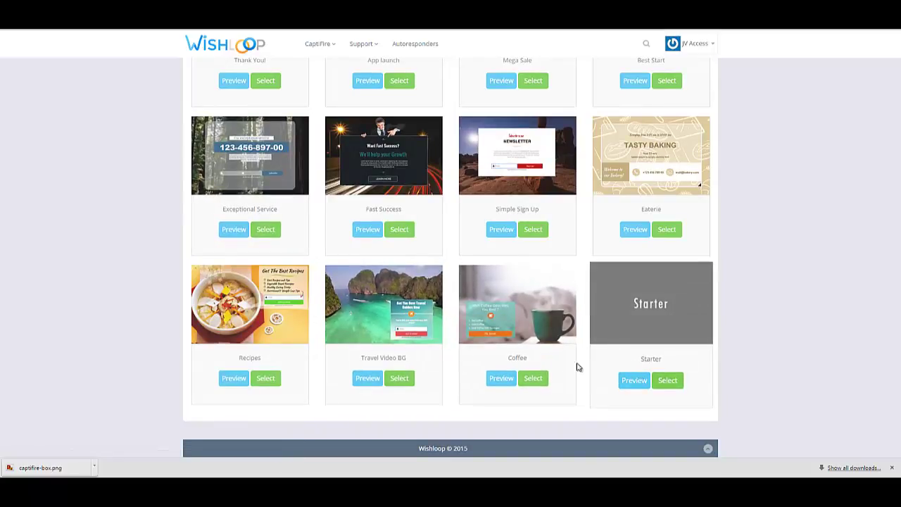
Step: Choose the Know more template from the design gallery for the new page
{"action": "scroll", "coordinate": [264, 310], "scroll_direction": "up", "scroll_amount": 1}
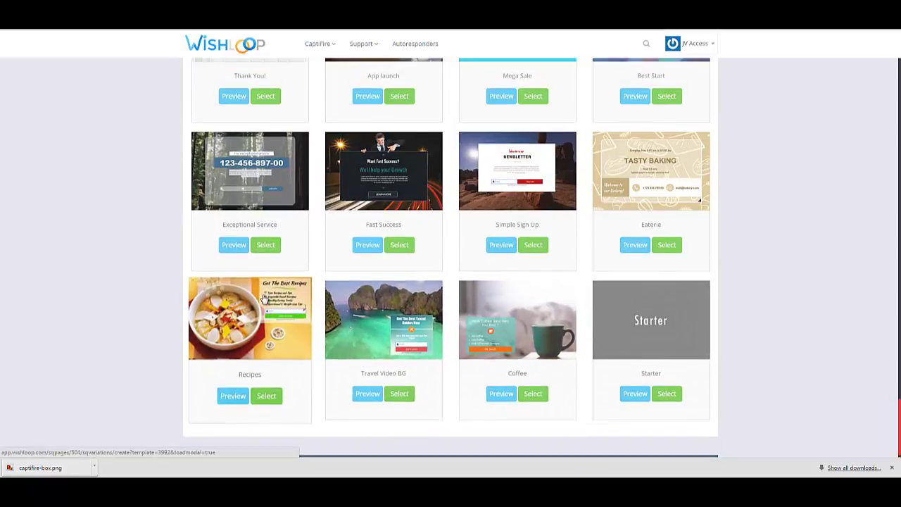
{"action": "scroll", "coordinate": [273, 329], "scroll_direction": "up", "scroll_amount": 3}
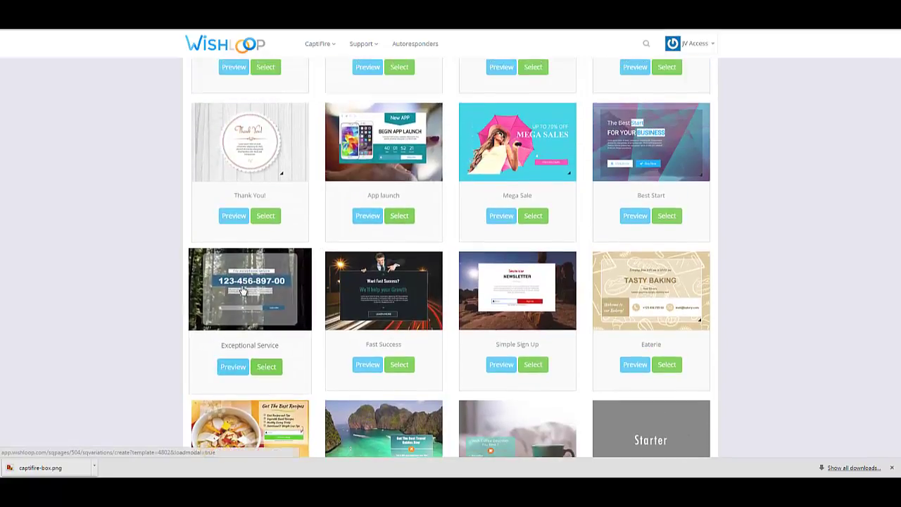
{"action": "scroll", "coordinate": [345, 244], "scroll_direction": "up", "scroll_amount": 6}
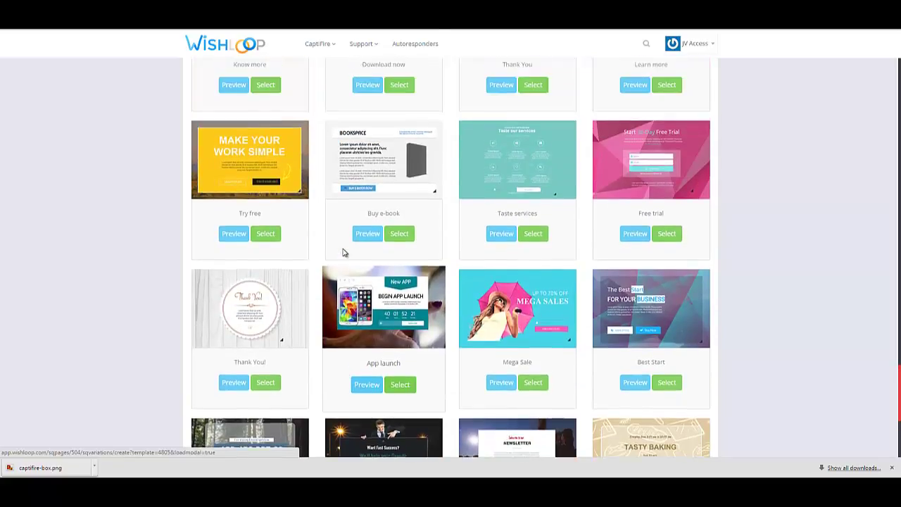
{"action": "scroll", "coordinate": [343, 253], "scroll_direction": "up", "scroll_amount": 4}
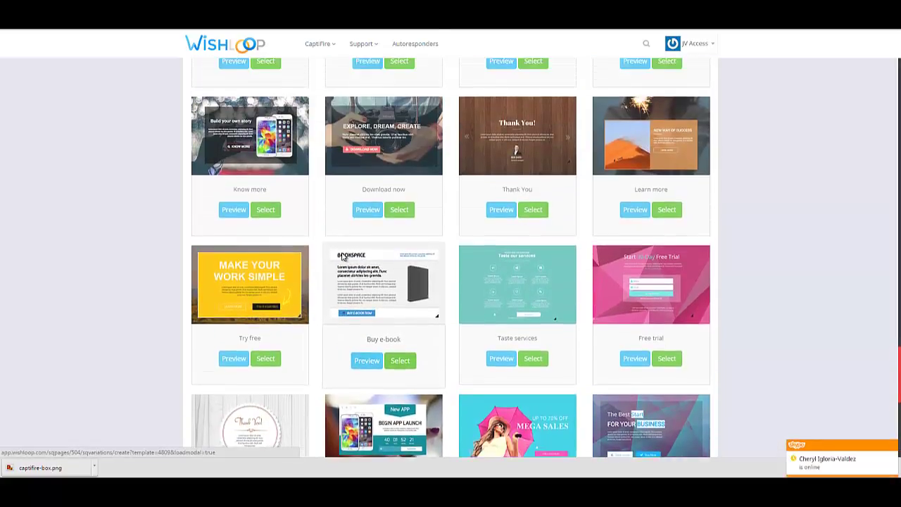
{"action": "scroll", "coordinate": [340, 276], "scroll_direction": "up", "scroll_amount": 1}
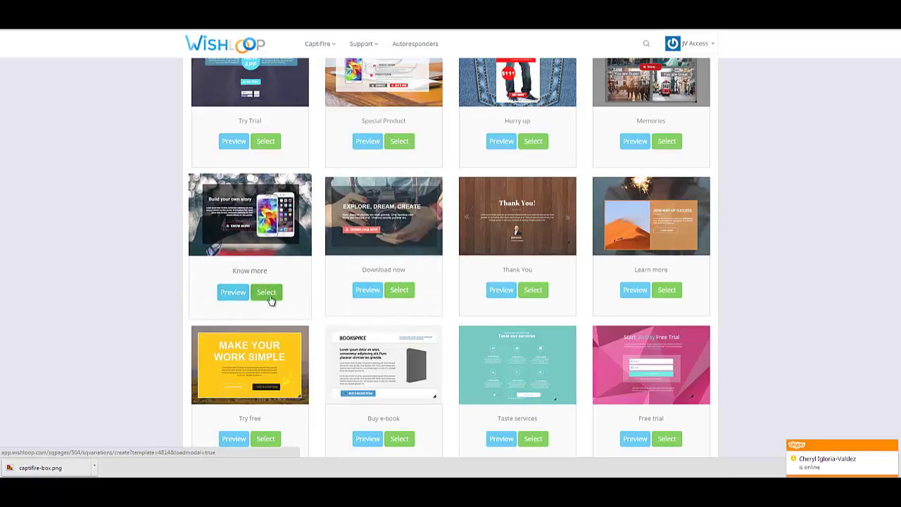
{"action": "scroll", "coordinate": [270, 299], "scroll_direction": "up", "scroll_amount": 1}
{"action": "scroll", "coordinate": [268, 394], "scroll_direction": "up", "scroll_amount": 2}
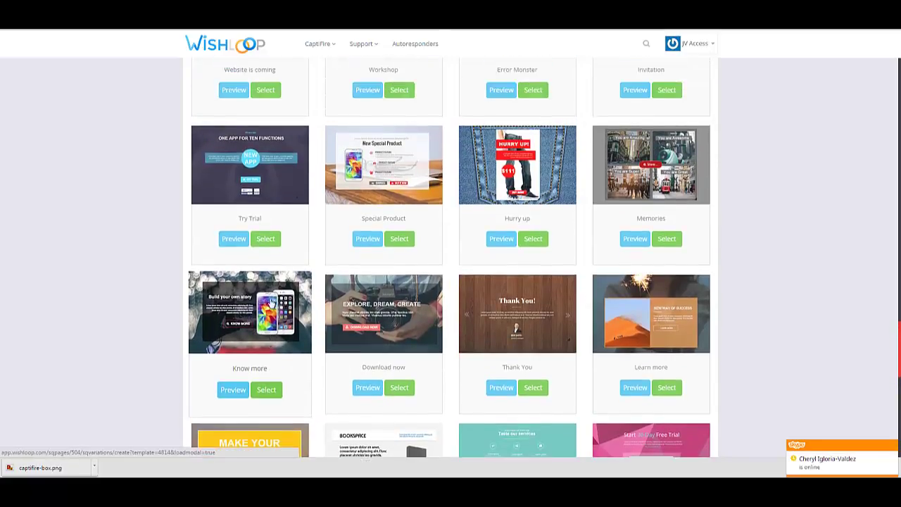
{"action": "left_click", "coordinate": [271, 395]}
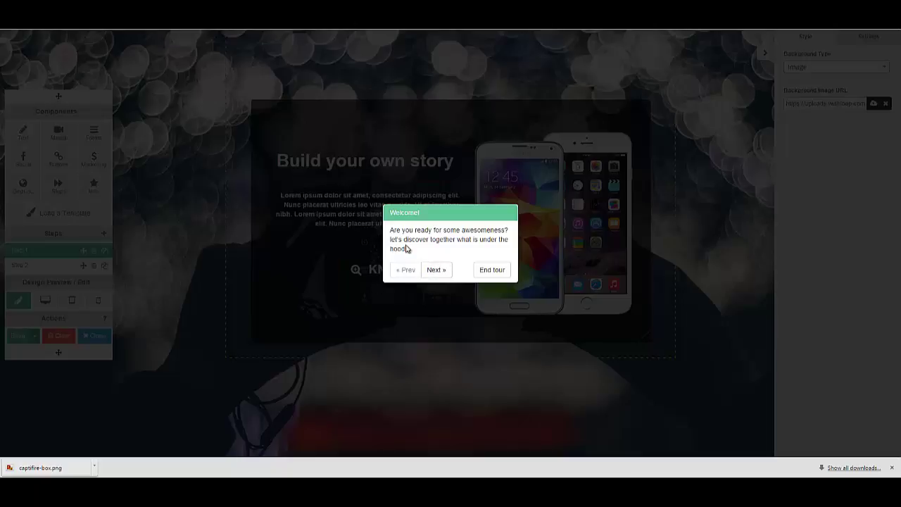
Step: Start the guided tour and read its explanations of the Container and the Safe Zone
{"action": "left_click_drag", "start_coordinate": [407, 250], "coordinate": [391, 227]}
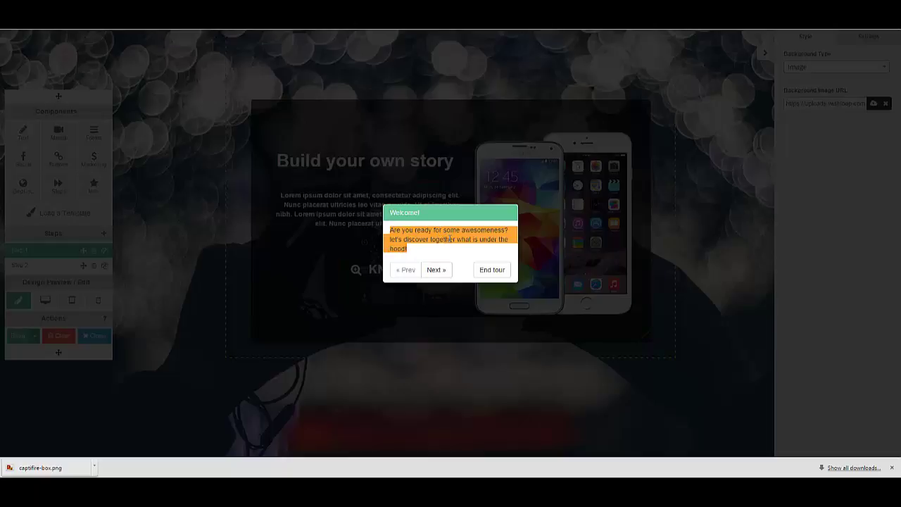
{"action": "left_click", "coordinate": [441, 274]}
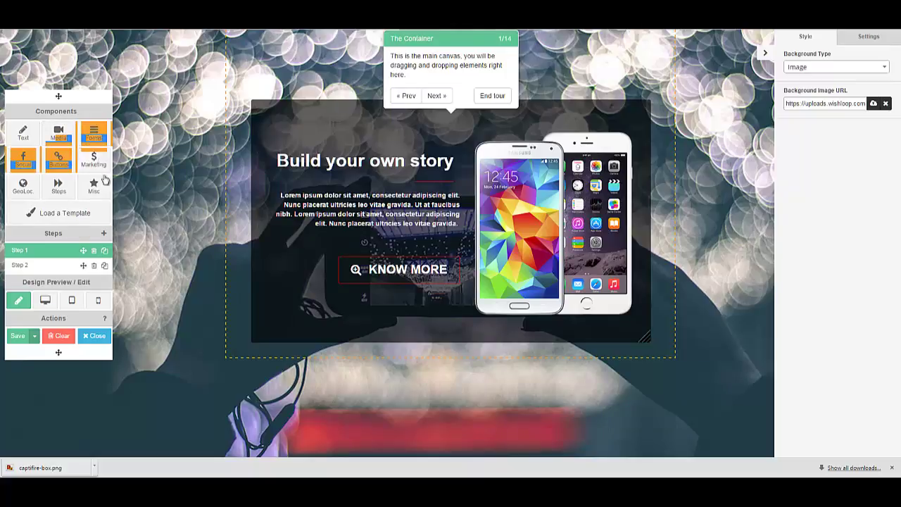
{"action": "left_click", "coordinate": [435, 95]}
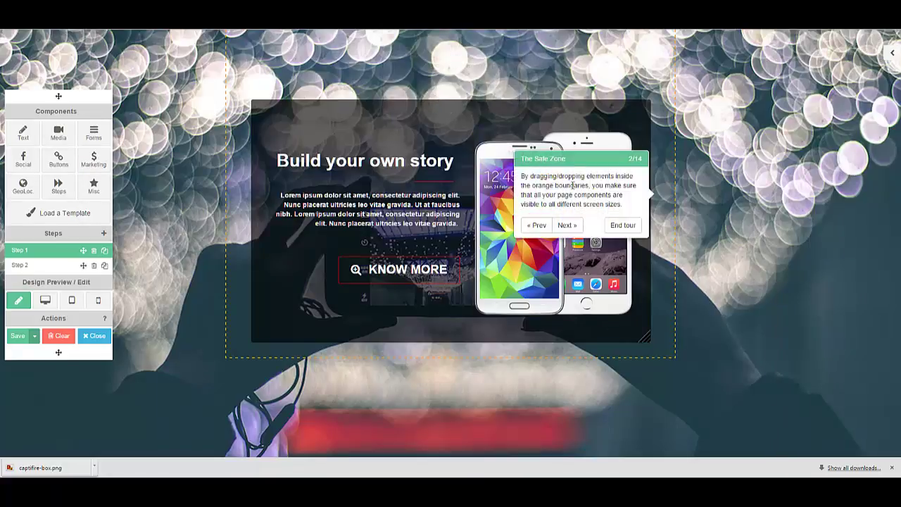
{"action": "left_click", "coordinate": [536, 225]}
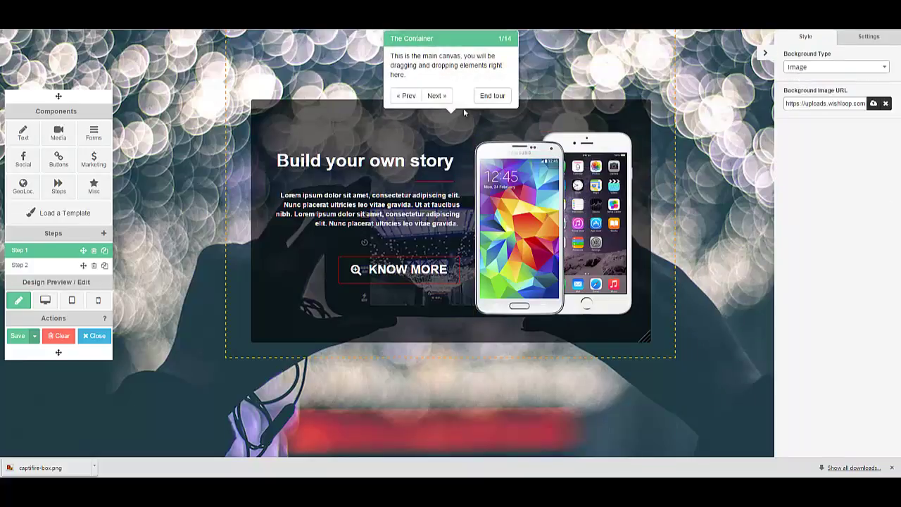
{"action": "left_click", "coordinate": [438, 96]}
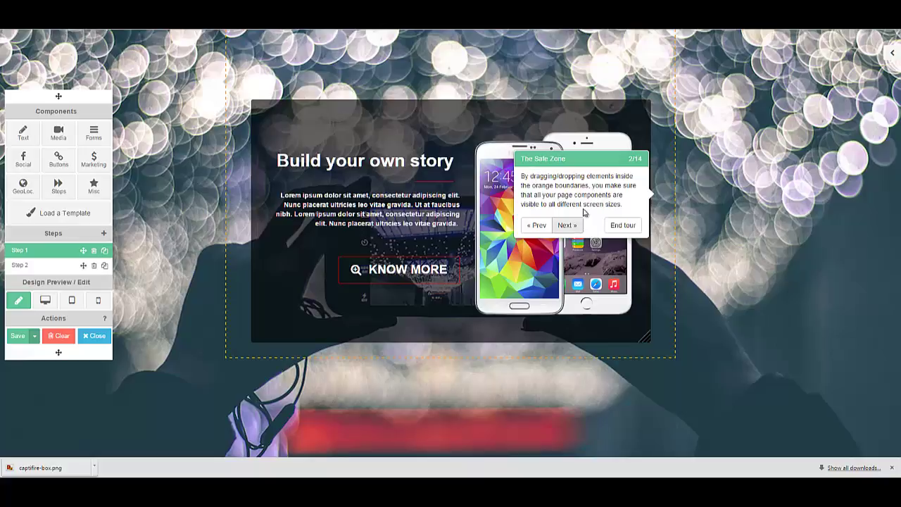
{"action": "mouse_move", "coordinate": [526, 194]}
{"action": "left_mouse_down"}
{"action": "mouse_move", "coordinate": [618, 195]}
{"action": "mouse_move", "coordinate": [547, 204]}
{"action": "mouse_move", "coordinate": [527, 196]}
{"action": "left_mouse_up"}
{"action": "left_click", "coordinate": [530, 190]}
{"action": "left_click", "coordinate": [574, 226]}
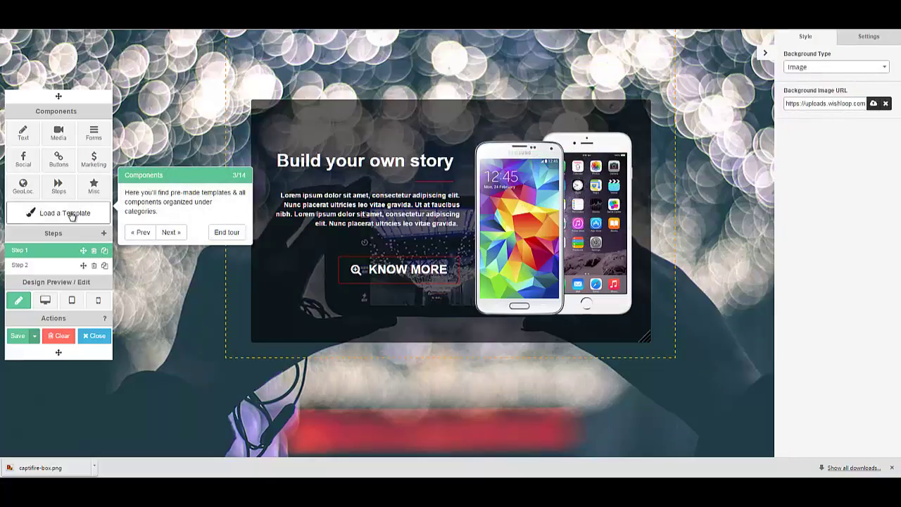
Step: Follow the guided tour through the Components and Pre-made Templates stops, then end the tour
{"action": "left_click", "coordinate": [176, 231]}
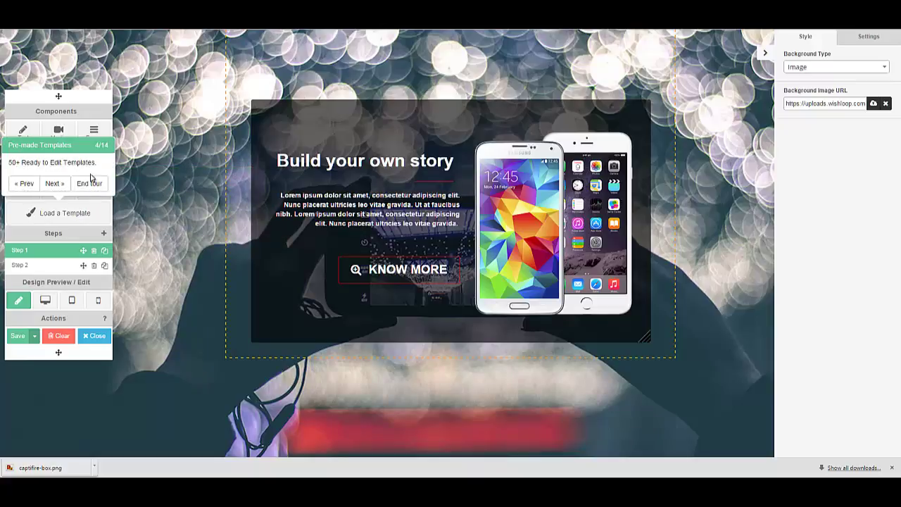
{"action": "left_click", "coordinate": [54, 183]}
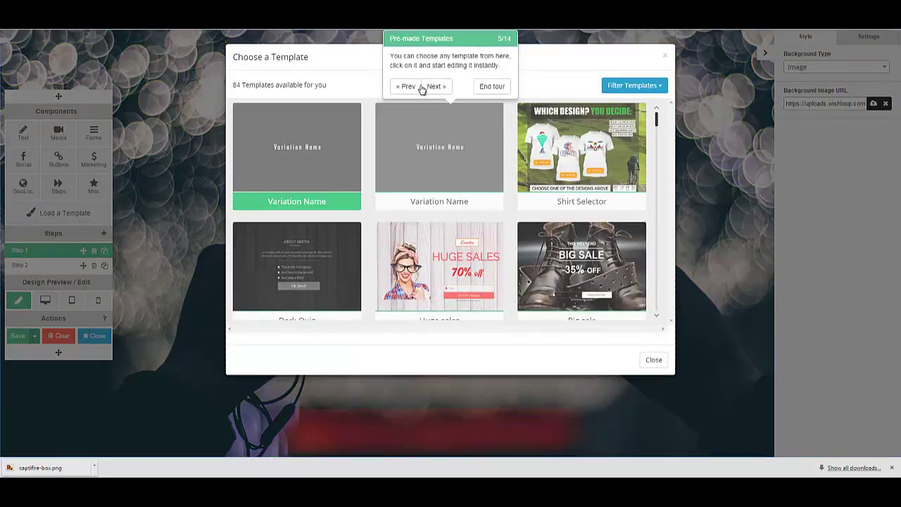
{"action": "left_click", "coordinate": [436, 86]}
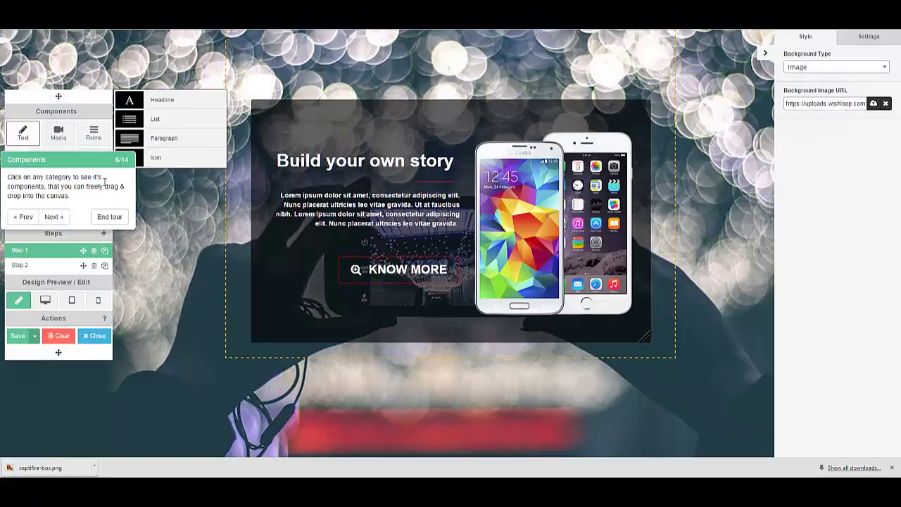
{"action": "left_click", "coordinate": [110, 218]}
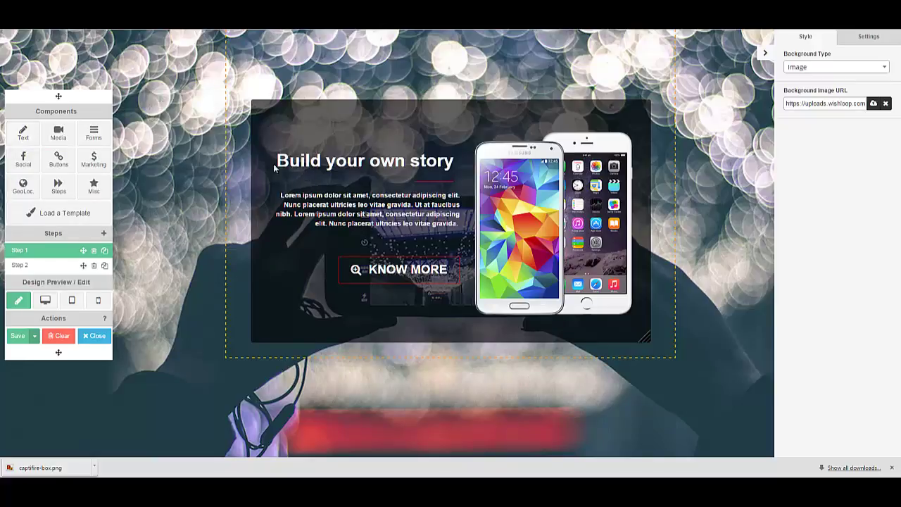
Step: Replace the "Build your own story" headline with "Welcome to my product!" and save the text
{"action": "left_click", "coordinate": [314, 168]}
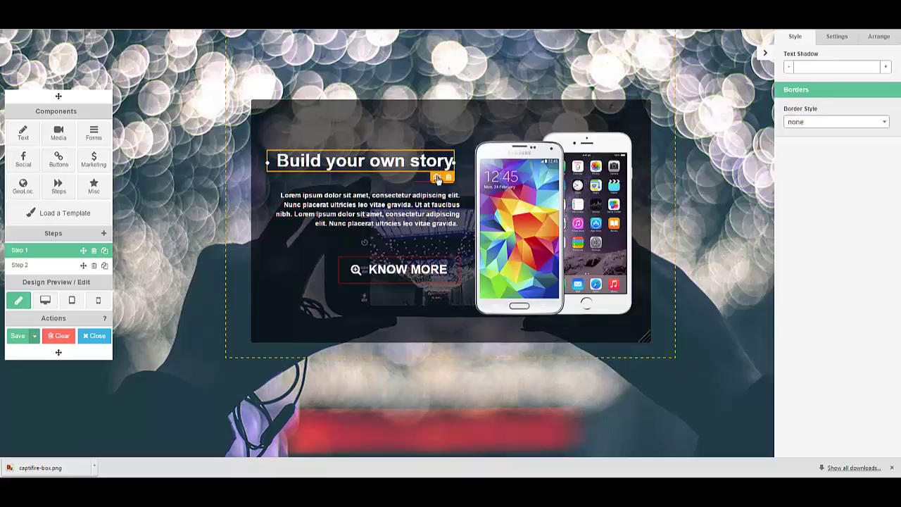
{"action": "double_click", "coordinate": [292, 165]}
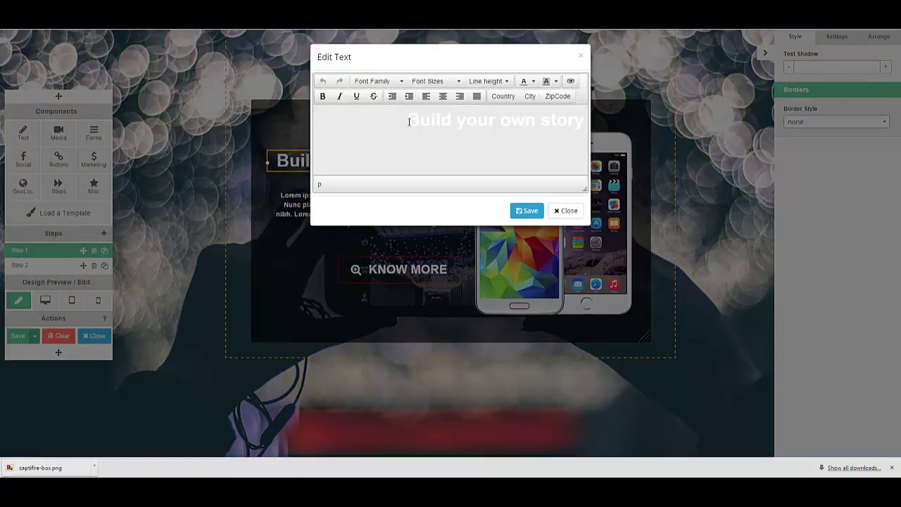
{"action": "left_click_drag", "start_coordinate": [406, 120], "coordinate": [624, 125]}
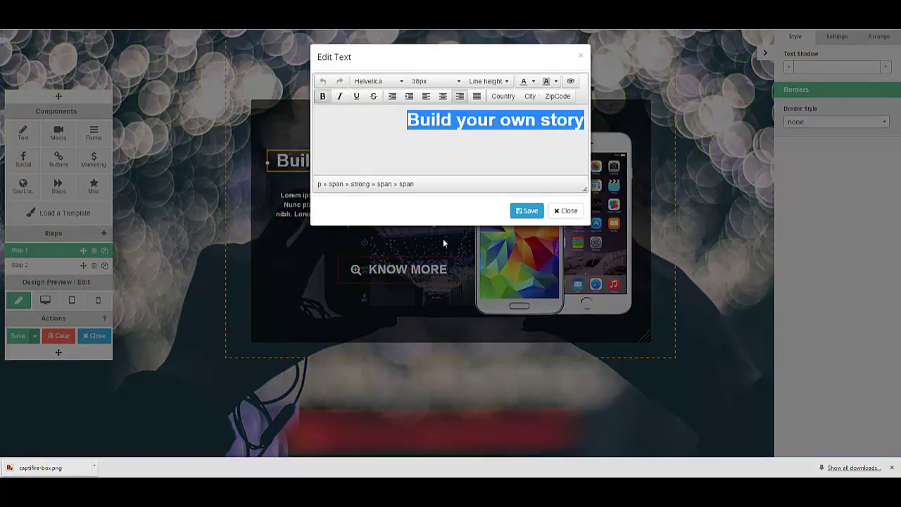
{"action": "type", "text": "W"}
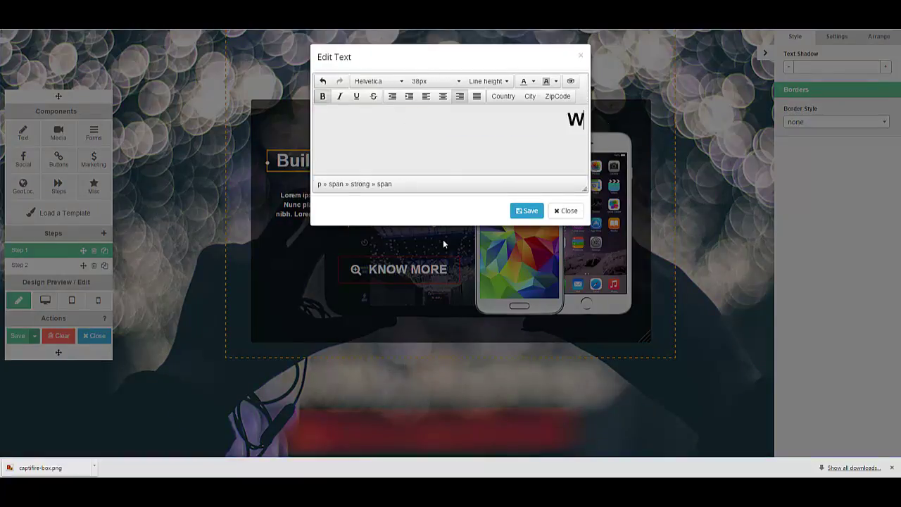
{"action": "type", "text": "elcome to"}
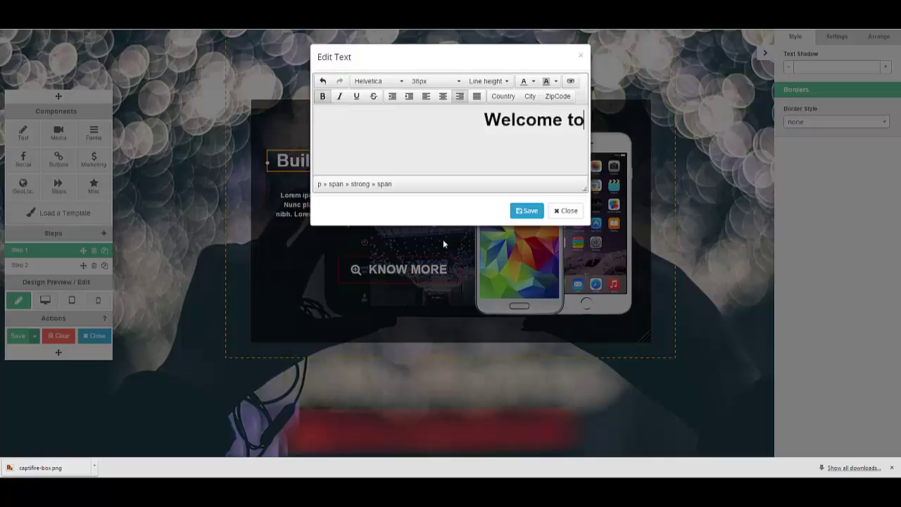
{"action": "type", "text": " my product!"}
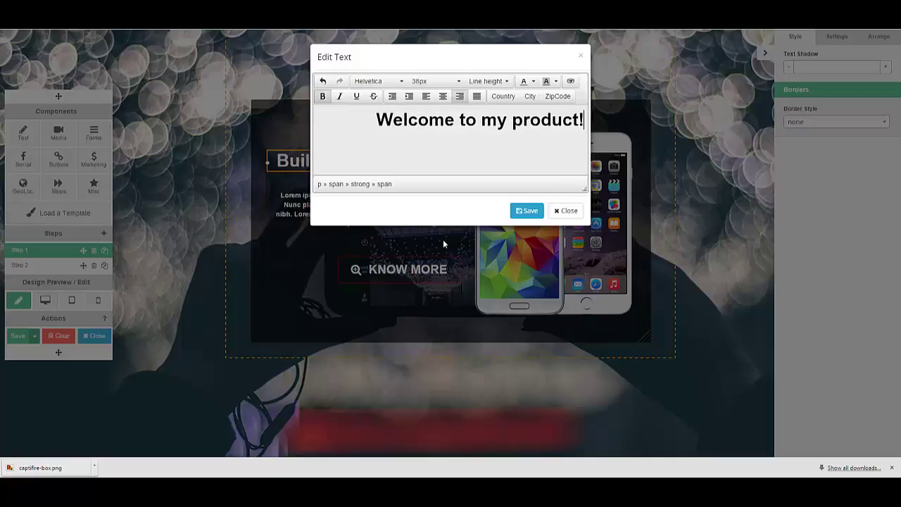
{"action": "left_click", "coordinate": [521, 212]}
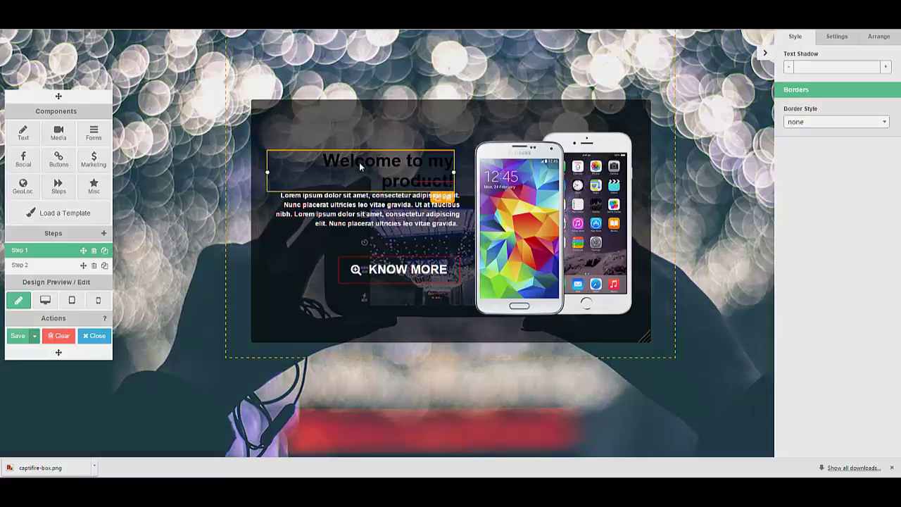
Step: Change the text color of the "Welcome to my product!" headline to white
{"action": "double_click", "coordinate": [360, 166]}
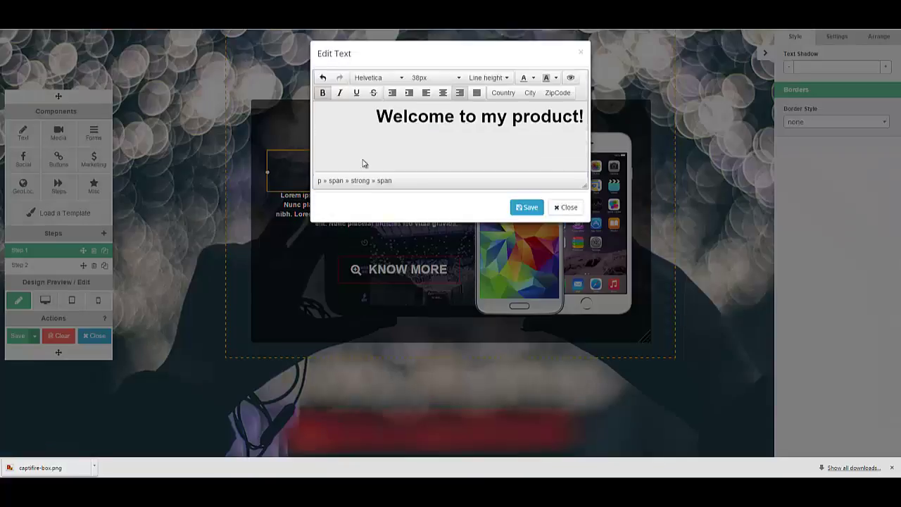
{"action": "left_click_drag", "start_coordinate": [377, 117], "coordinate": [704, 119]}
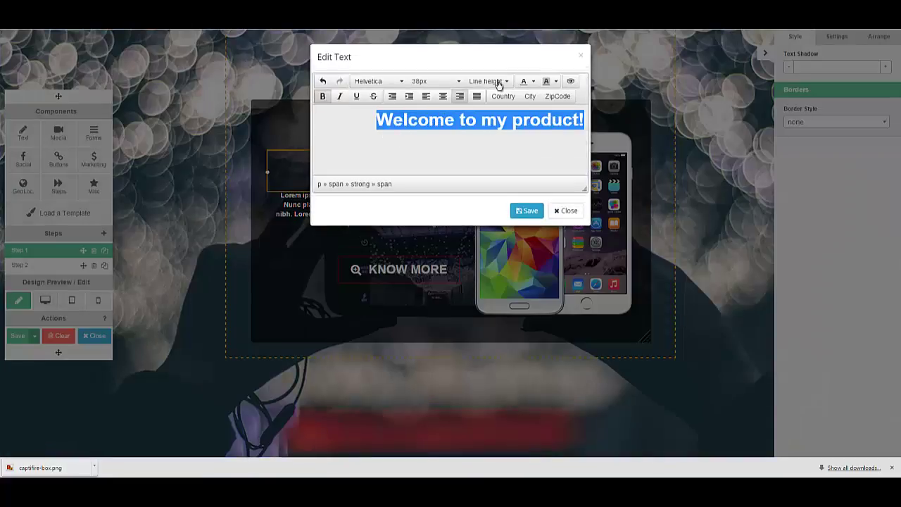
{"action": "left_click", "coordinate": [535, 84]}
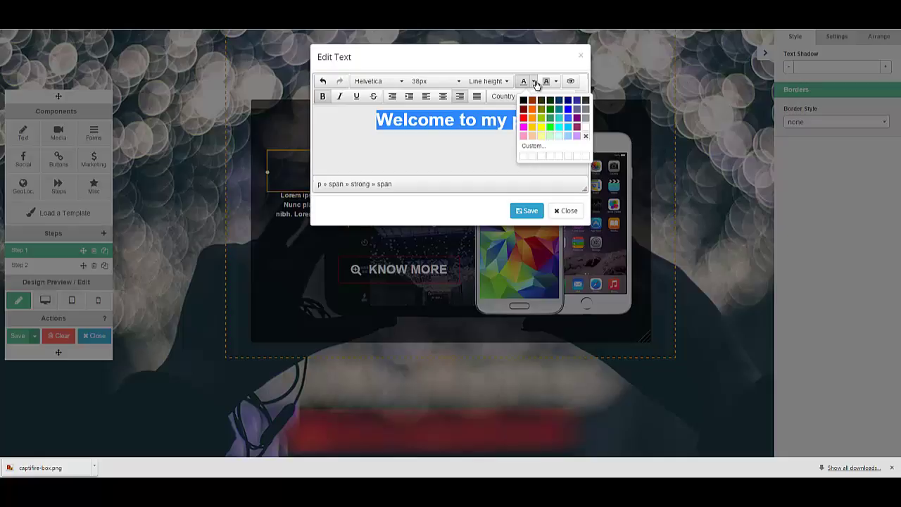
{"action": "left_click", "coordinate": [585, 135]}
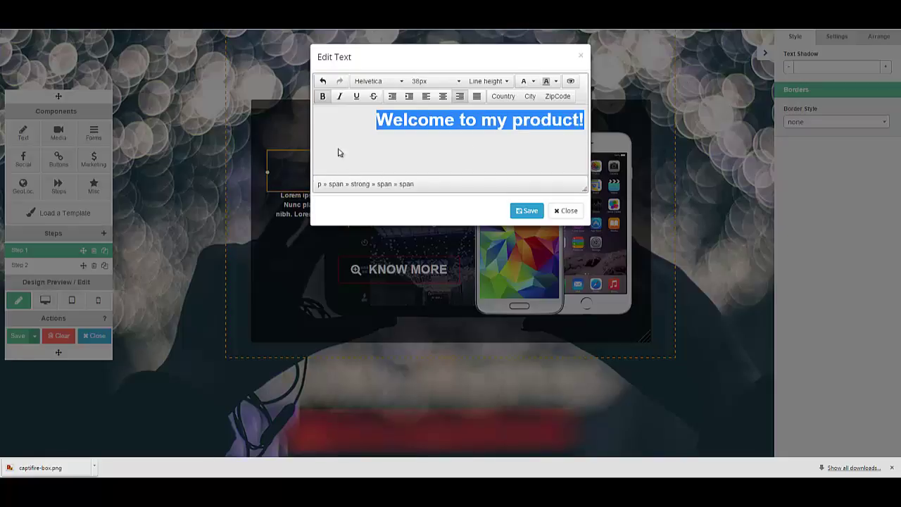
Step: Set the headline's font size to 34px, save it, and widen its text box slightly to align with the paragraph below
{"action": "left_click", "coordinate": [459, 83]}
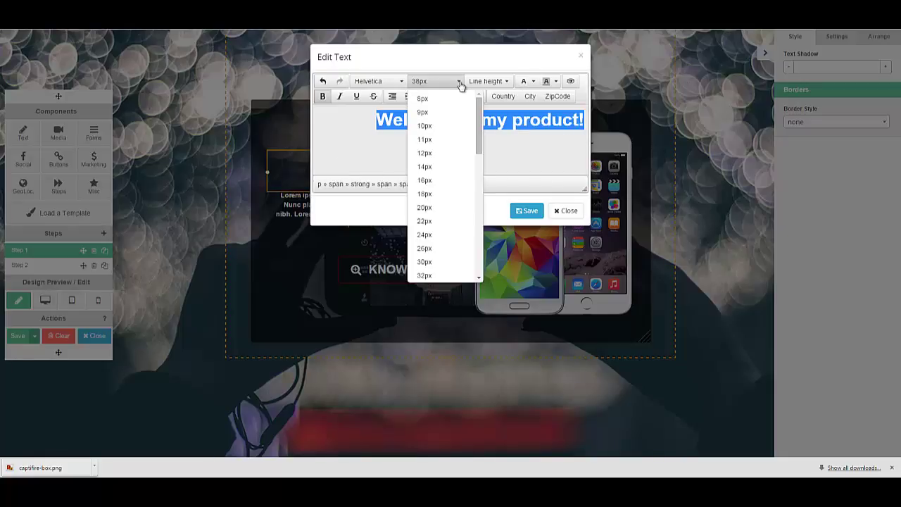
{"action": "left_click_drag", "start_coordinate": [479, 118], "coordinate": [476, 166]}
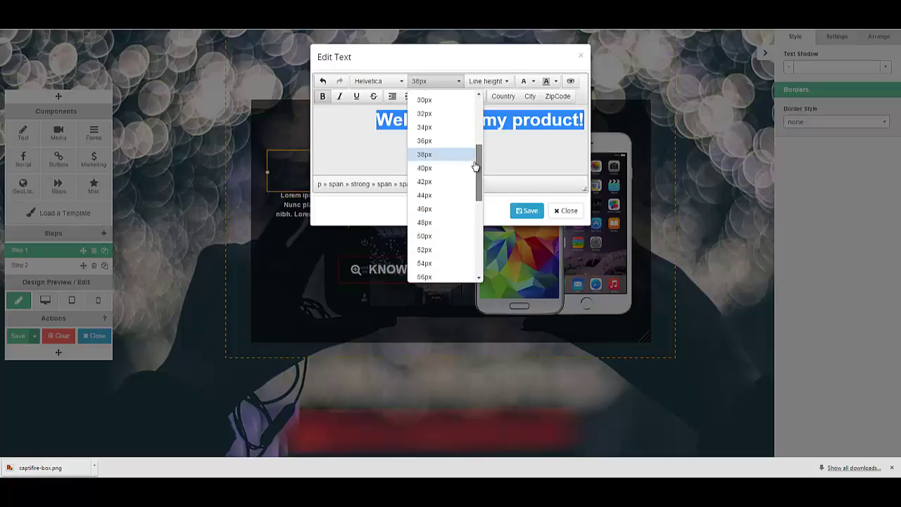
{"action": "left_click", "coordinate": [448, 128]}
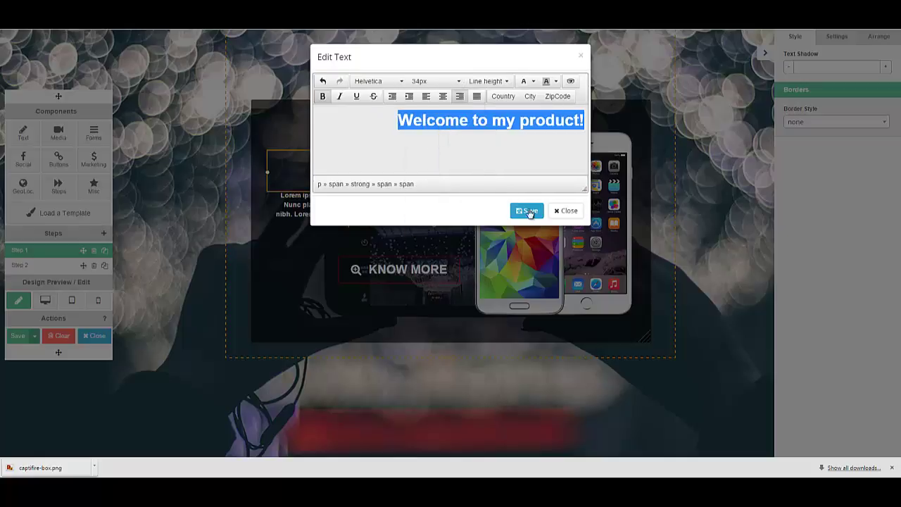
{"action": "left_click", "coordinate": [529, 210]}
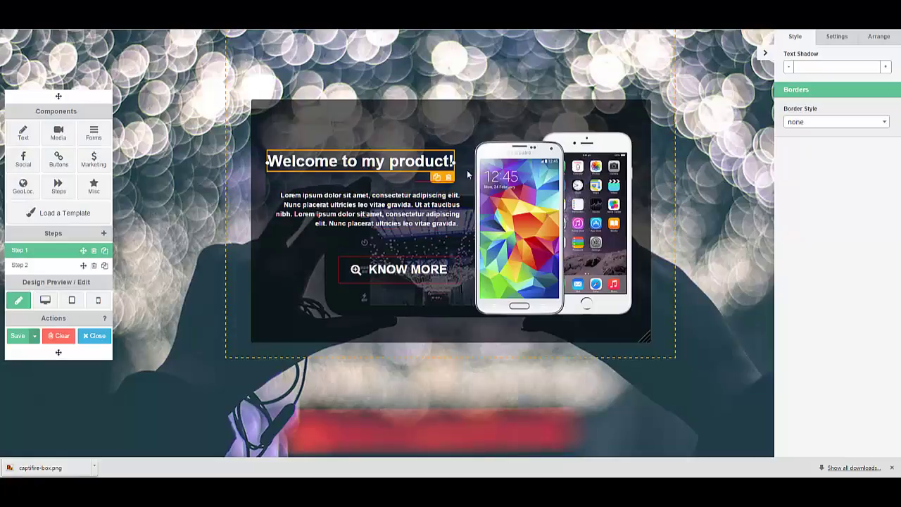
{"action": "left_click_drag", "start_coordinate": [457, 162], "coordinate": [464, 162]}
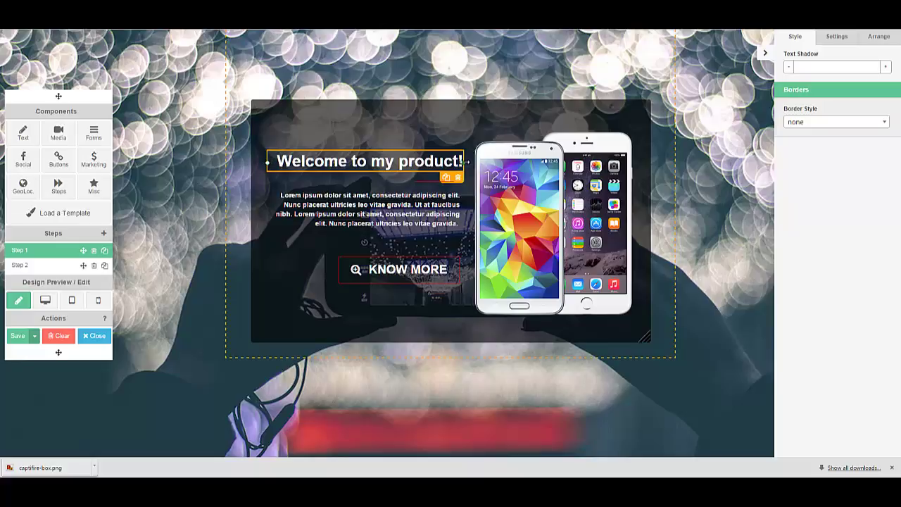
{"action": "left_click_drag", "start_coordinate": [464, 161], "coordinate": [462, 162]}
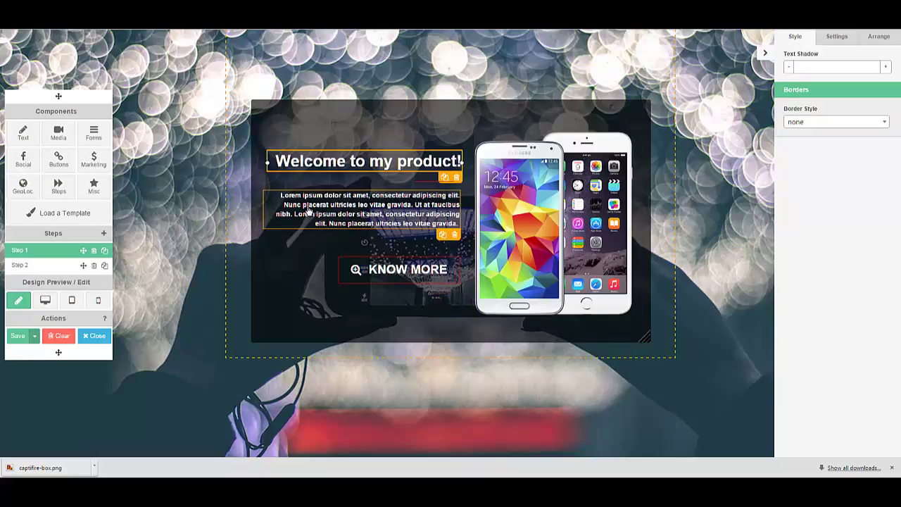
Step: Replace the lorem ipsum paragraph with "My product is coming out on December 1, 2015."
{"action": "left_click", "coordinate": [420, 202]}
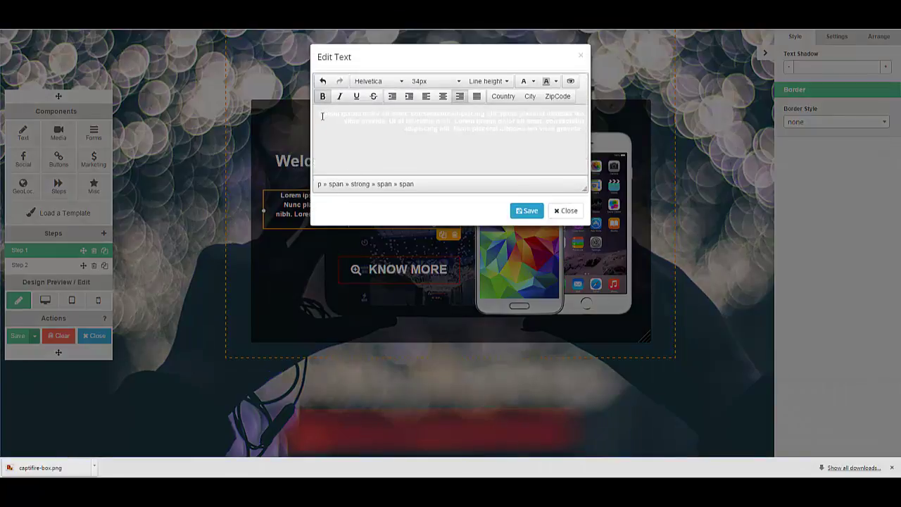
{"action": "left_click_drag", "start_coordinate": [318, 114], "coordinate": [584, 131]}
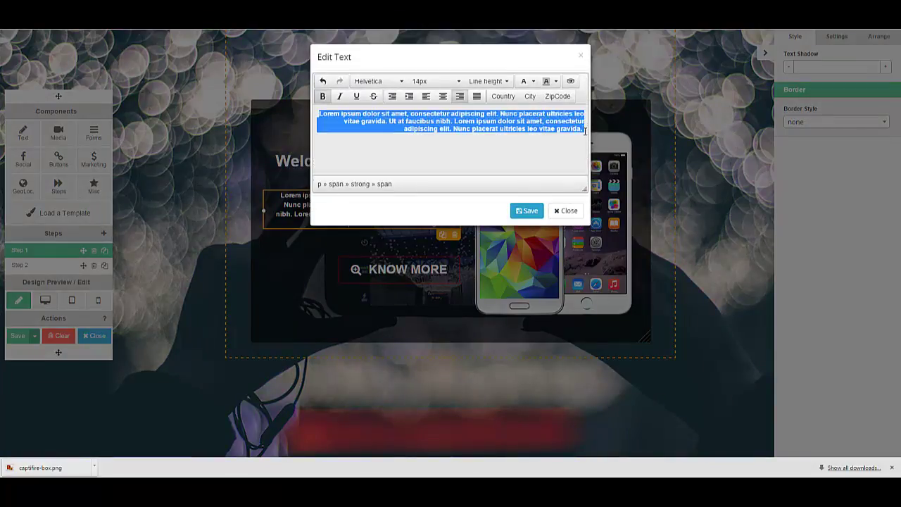
{"action": "left_click", "coordinate": [487, 487]}
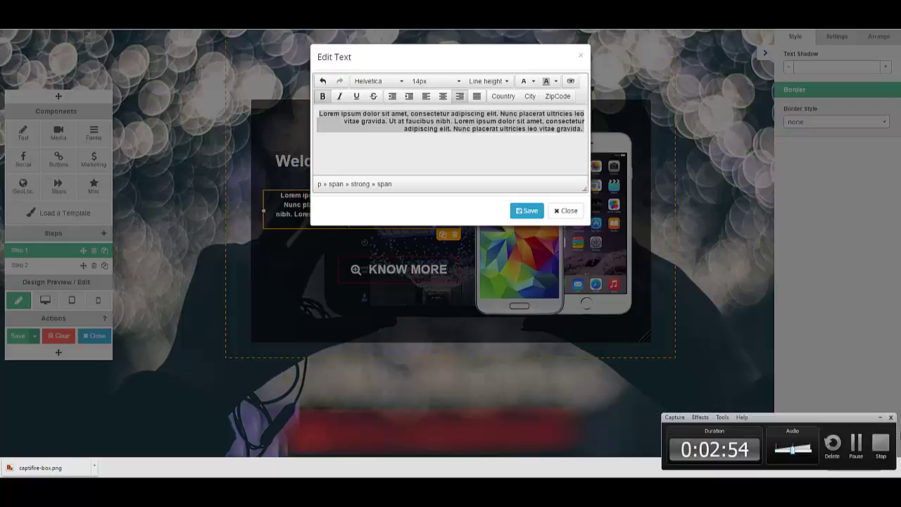
{"action": "left_click", "coordinate": [859, 443]}
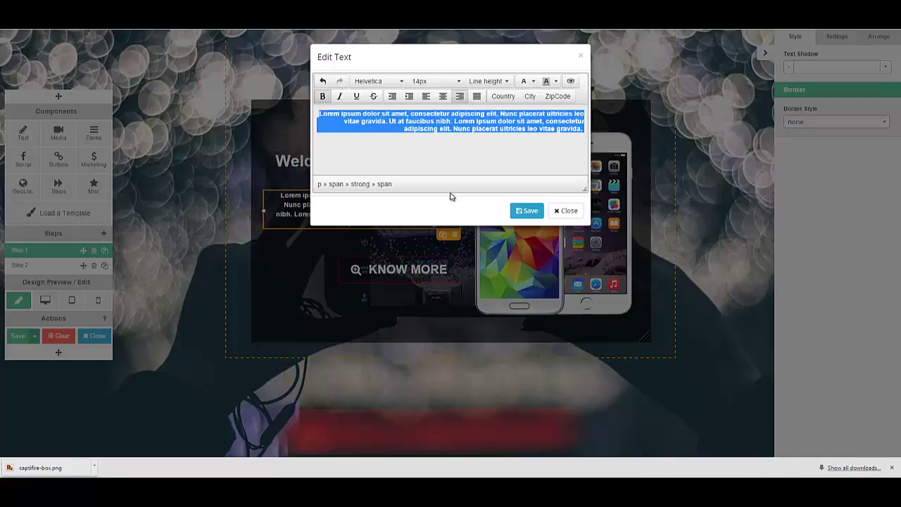
{"action": "key", "text": "BackSpace"}
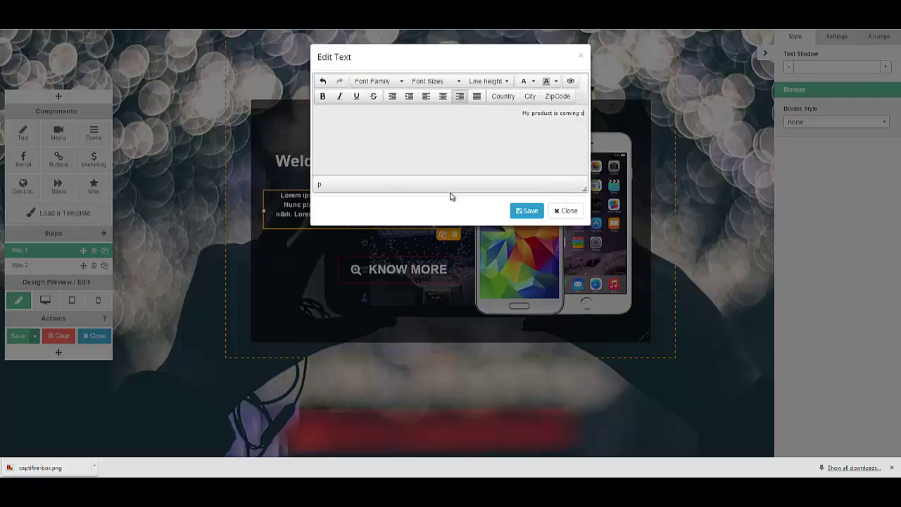
{"action": "type", "text": "December 1, 2015. 1"}
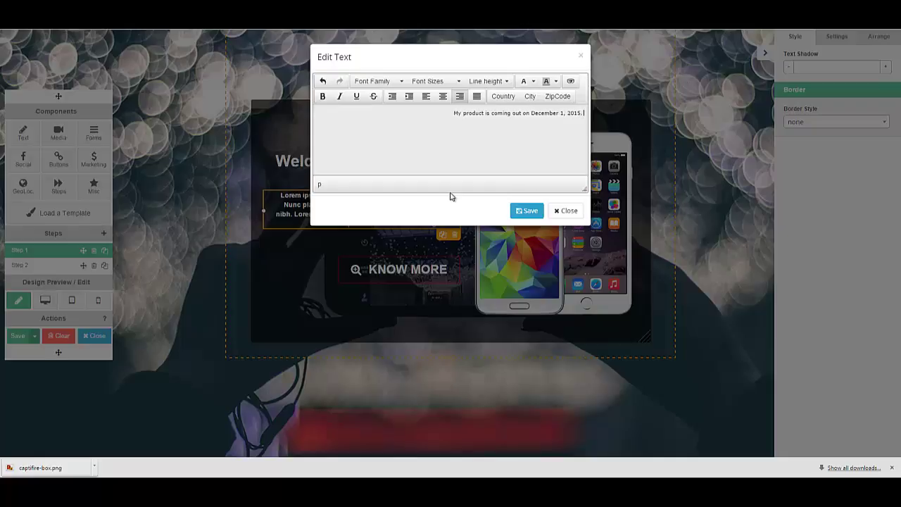
Step: Add "I would like to give you a free preview of the first module in my training course" to the paragraph
{"action": "type", "text": " would like to"}
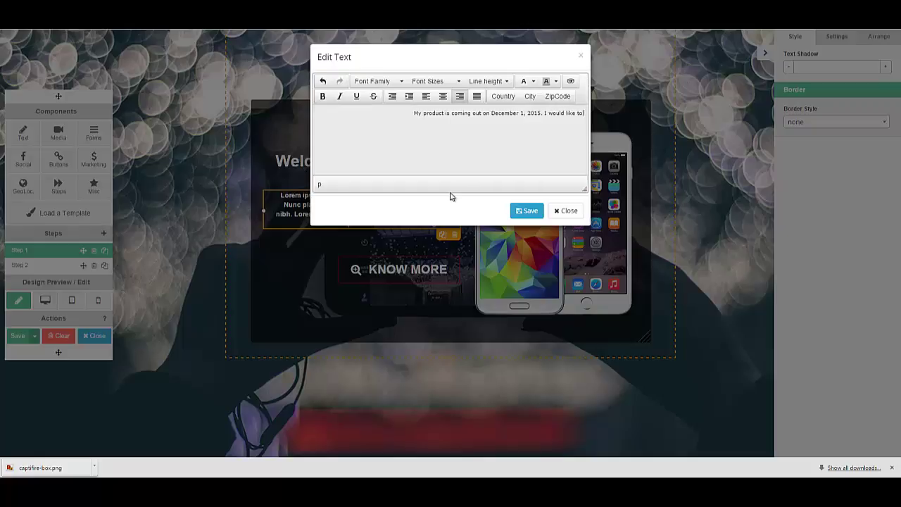
{"action": "type", "text": " give you a"}
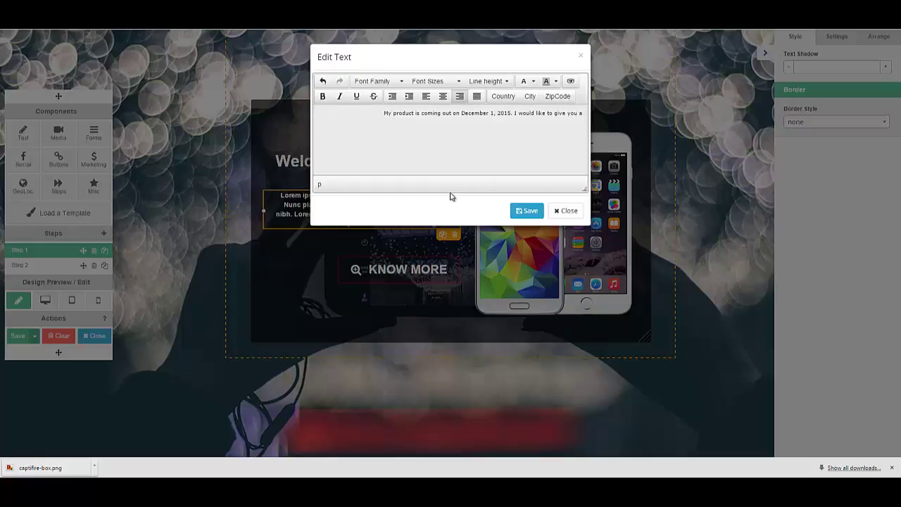
{"action": "type", "text": " free"}
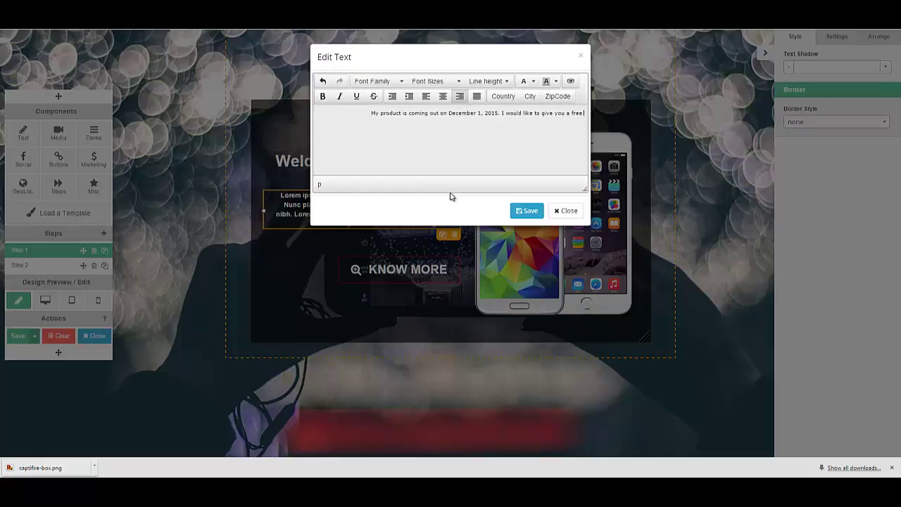
{"action": "type", "text": " preview of the f"}
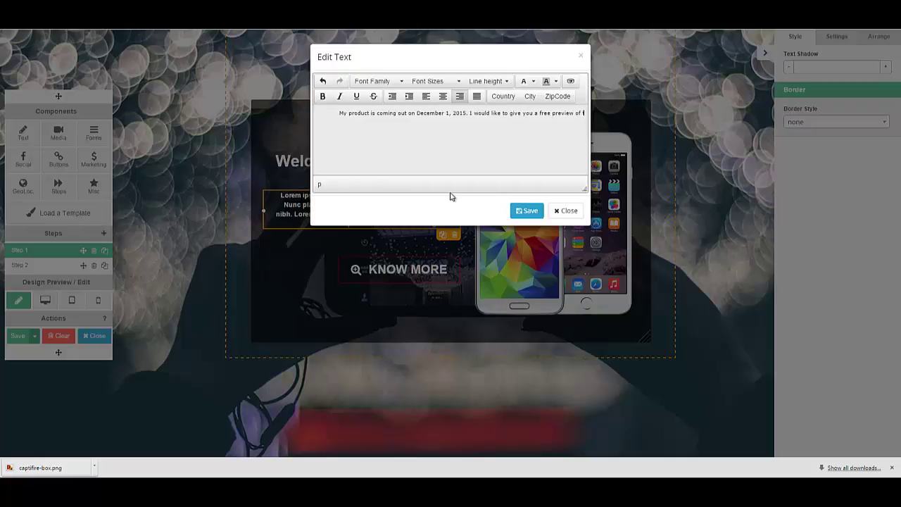
{"action": "type", "text": "irst module in my training course."}
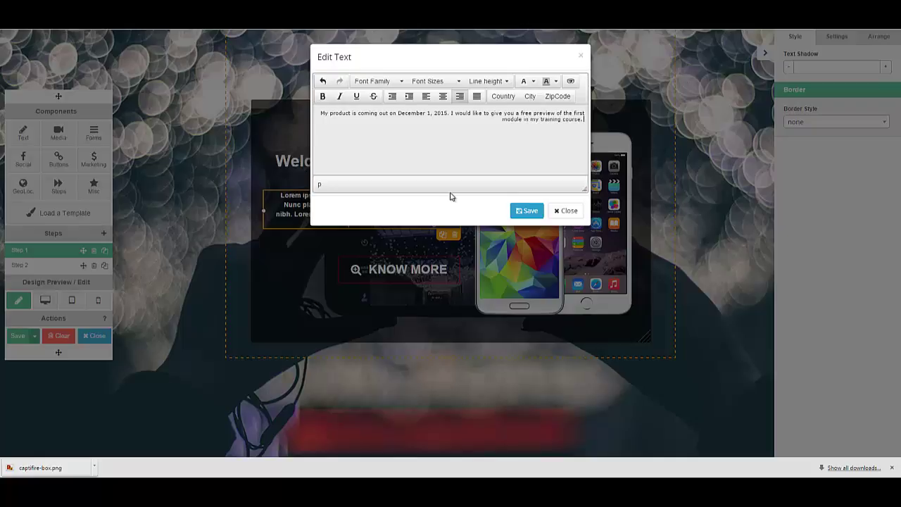
Step: Finish the paragraph with "if you sign up with your e-mail address below. 100% FREE!" and save it
{"action": "type", "text": "sign up with your e-mail add"}
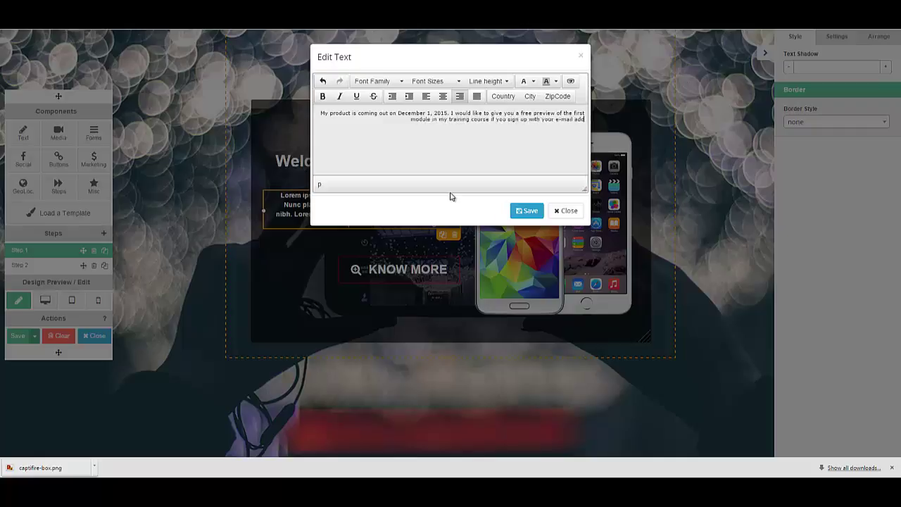
{"action": "type", "text": "ress below. 100% f"}
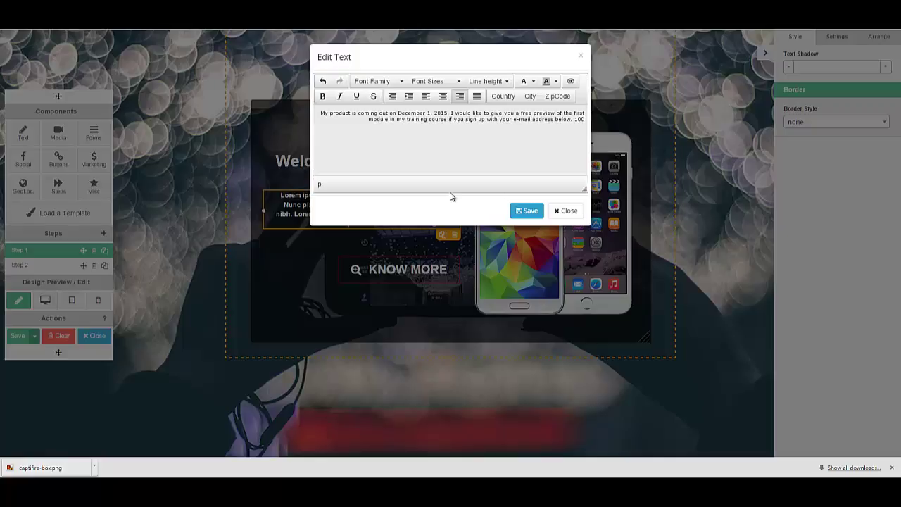
{"action": "type", "text": "REE!"}
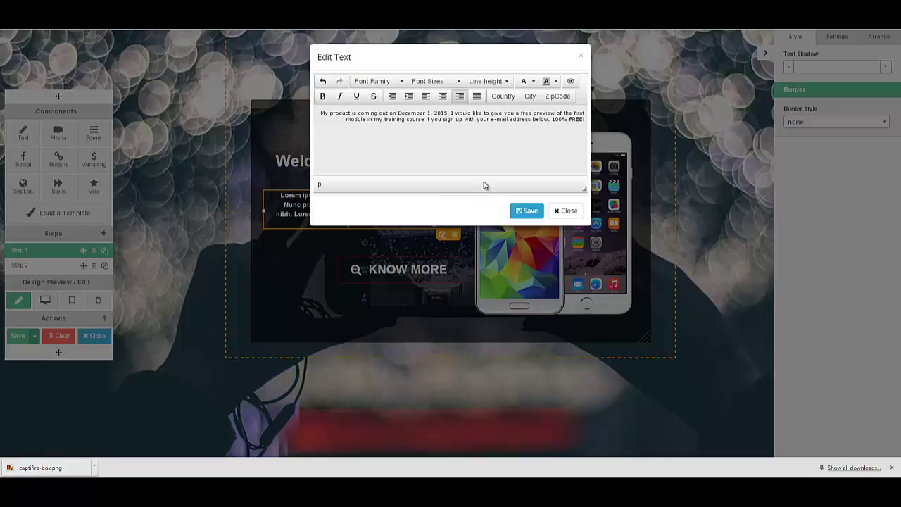
{"action": "left_click", "coordinate": [530, 212]}
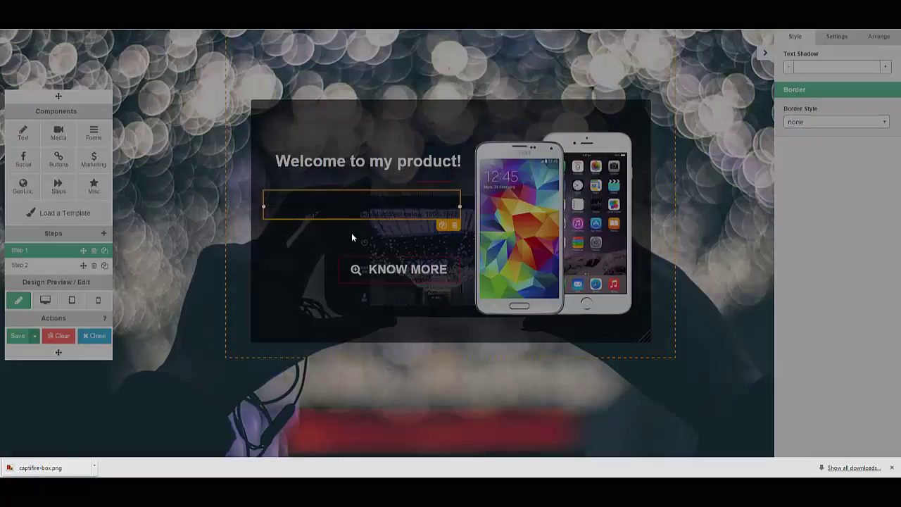
Step: Set the new paragraph's text color to white and its font size to 16px, and save the text
{"action": "double_click", "coordinate": [326, 206]}
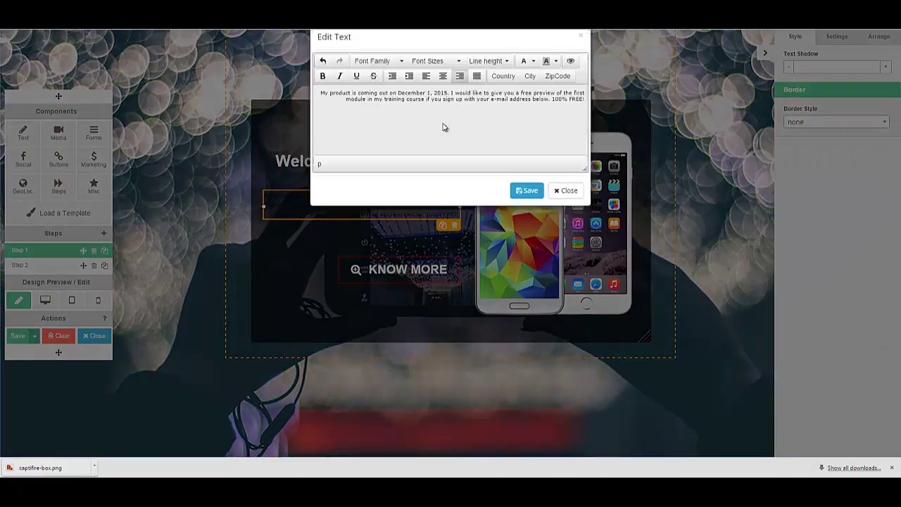
{"action": "left_click_drag", "start_coordinate": [502, 123], "coordinate": [616, 126]}
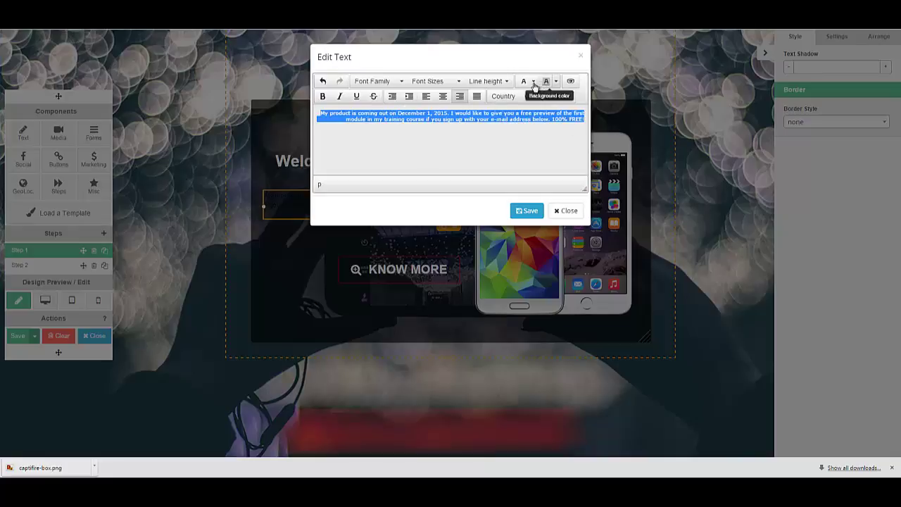
{"action": "left_click", "coordinate": [535, 85]}
{"action": "left_click", "coordinate": [589, 133]}
{"action": "left_click", "coordinate": [459, 82]}
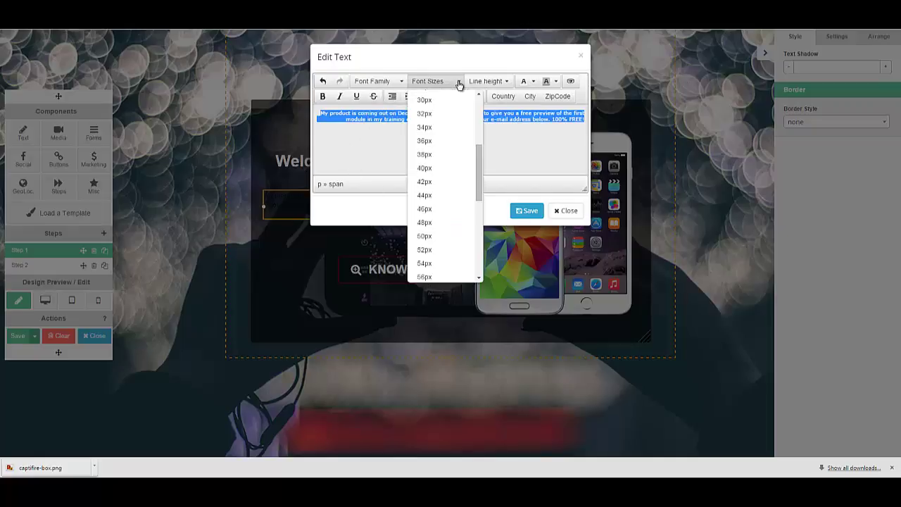
{"action": "scroll", "coordinate": [479, 107], "scroll_direction": "up", "scroll_amount": 5}
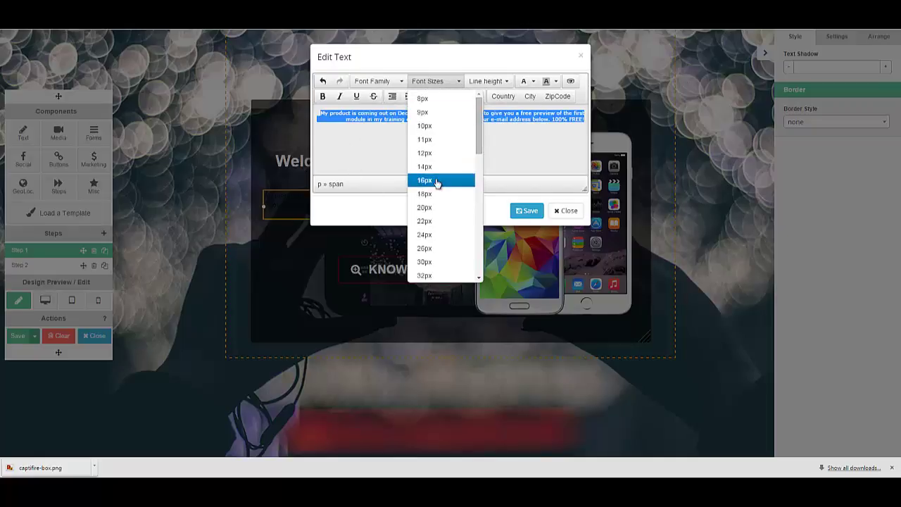
{"action": "left_click", "coordinate": [440, 181]}
{"action": "left_click", "coordinate": [529, 213]}
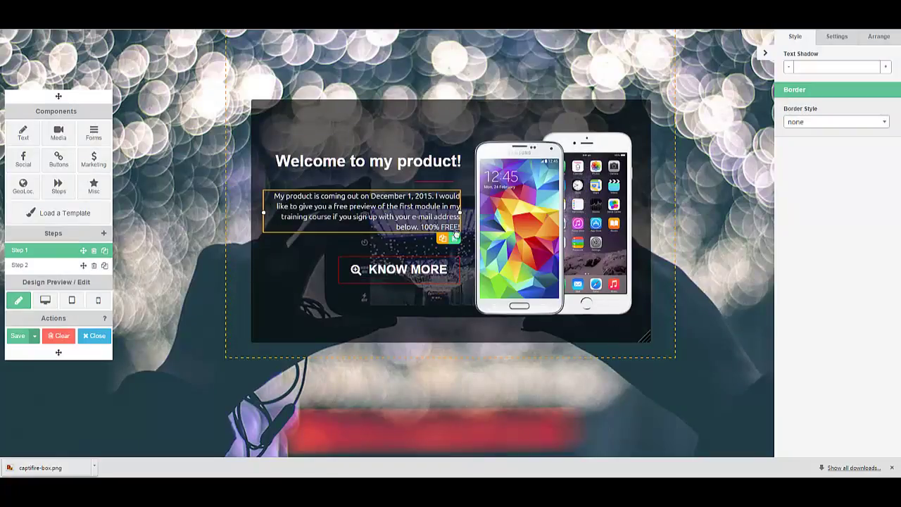
Step: Make the entire product paragraph bold and save the text
{"action": "double_click", "coordinate": [428, 210]}
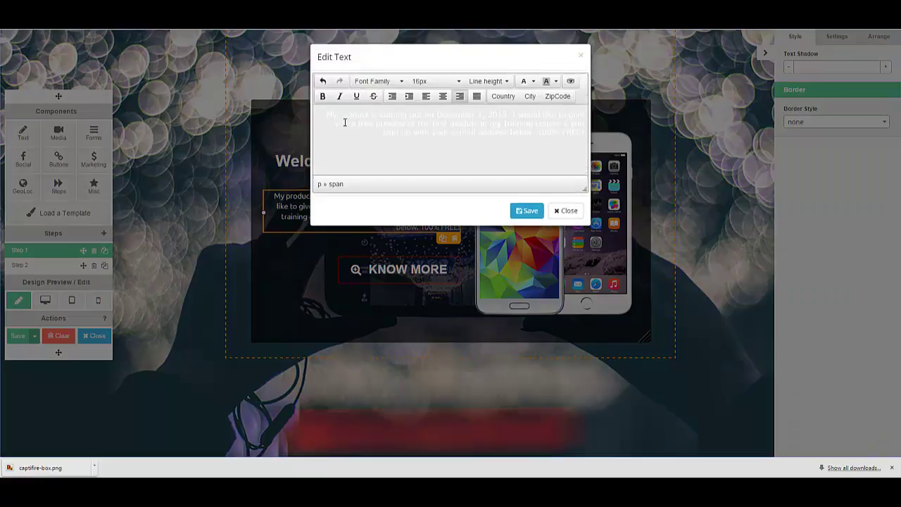
{"action": "left_click_drag", "start_coordinate": [324, 113], "coordinate": [585, 133]}
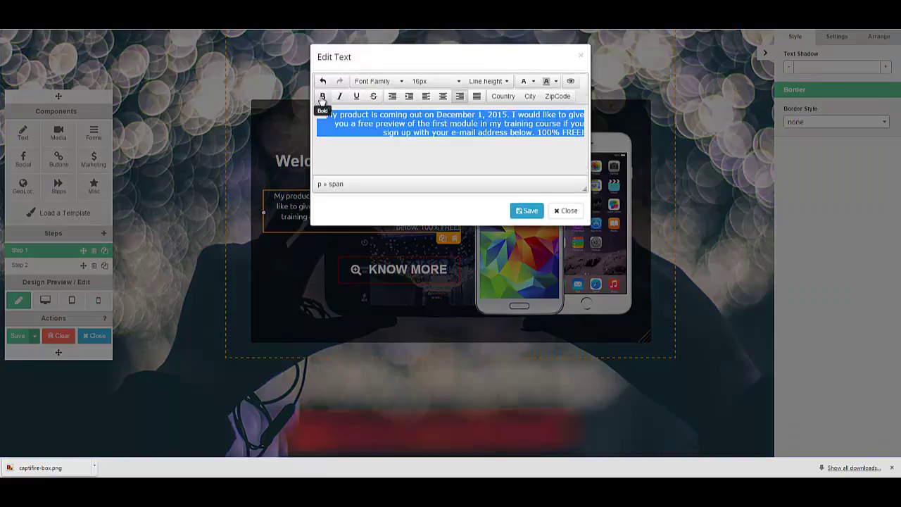
{"action": "left_click", "coordinate": [322, 96]}
{"action": "left_click", "coordinate": [537, 211]}
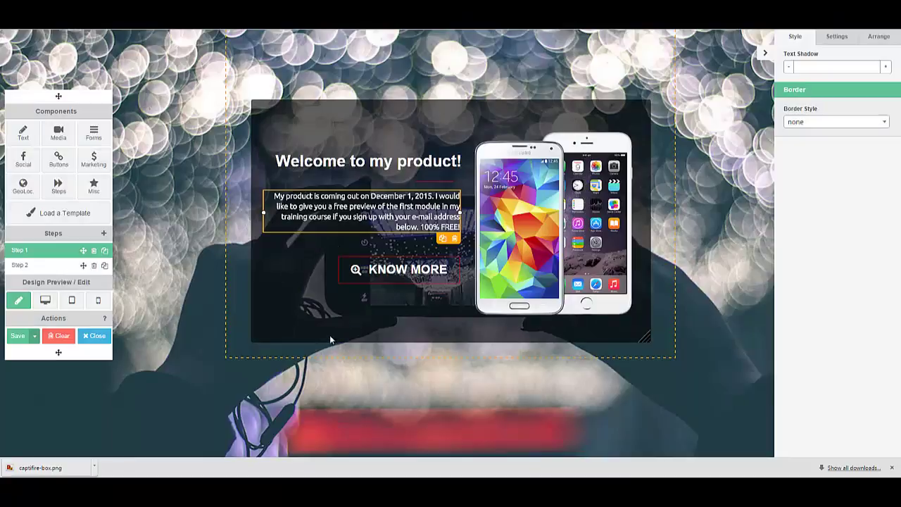
Step: Change the "KNOW MORE" button's label to "TELL ME MORE" and save the text
{"action": "double_click", "coordinate": [380, 272]}
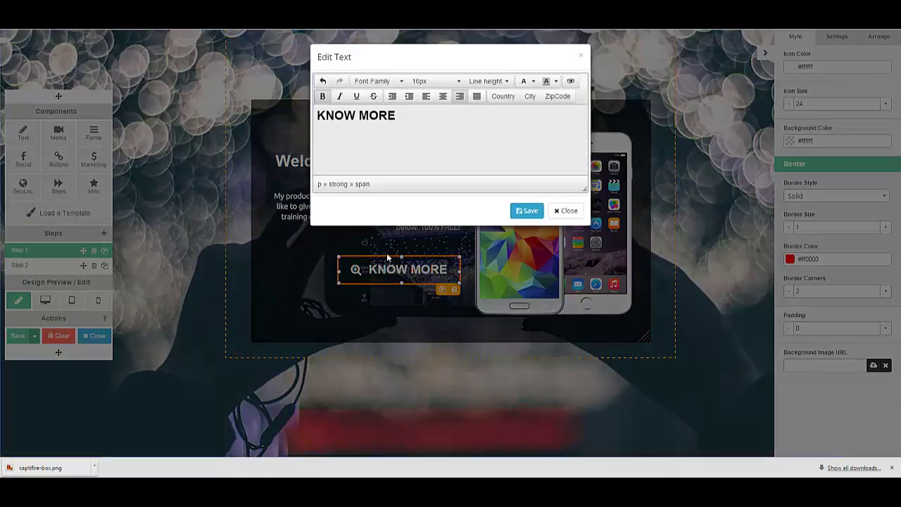
{"action": "triple_click", "coordinate": [398, 118]}
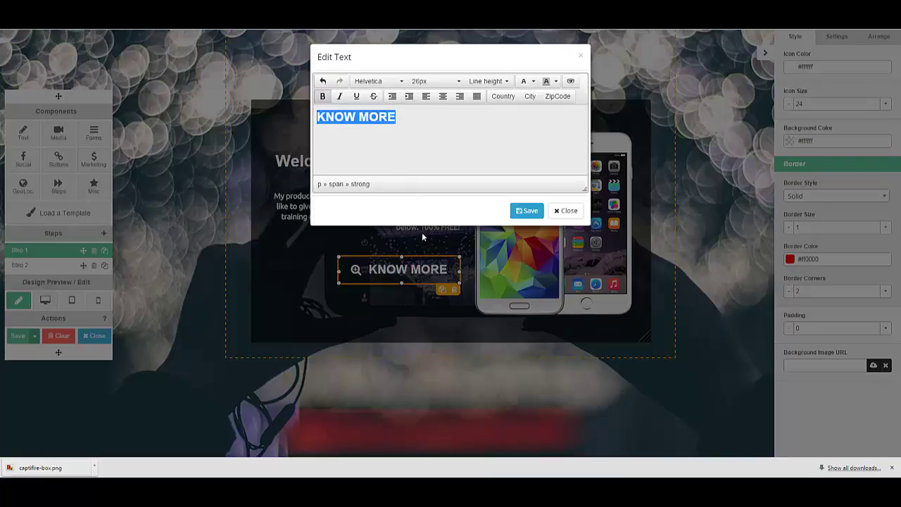
{"action": "triple_click", "coordinate": [364, 118]}
{"action": "type", "text": "TELL"}
{"action": "key", "text": "ctrl+z"}
{"action": "left_click", "coordinate": [329, 118]}
{"action": "type", "text": "TELL"}
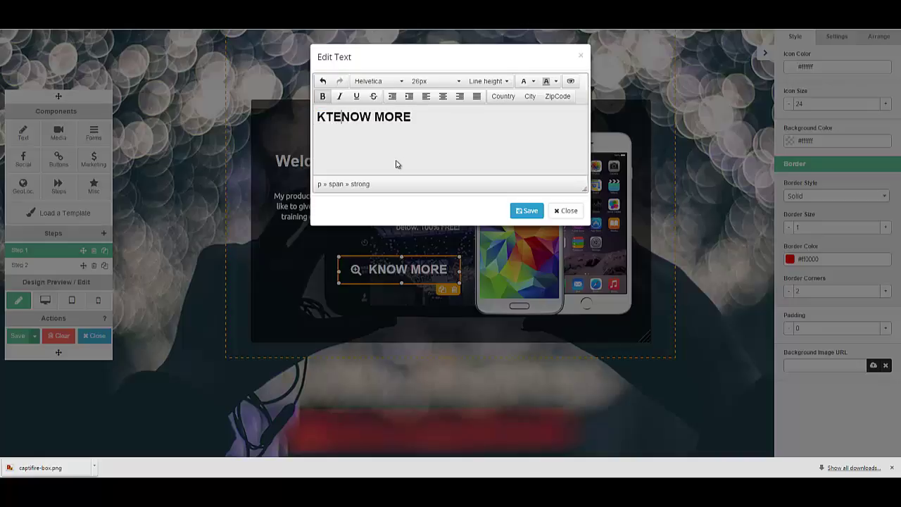
{"action": "type", "text": " ME"}
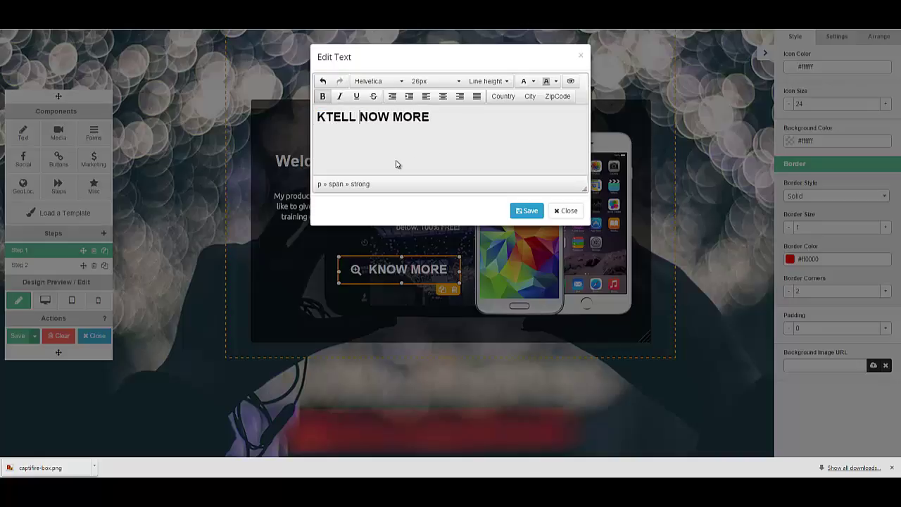
{"action": "key", "text": "Delete"}
{"action": "key", "text": "Delete"}
{"action": "key", "text": "Delete"}
{"action": "key", "text": "Delete"}
{"action": "key", "text": "Delete"}
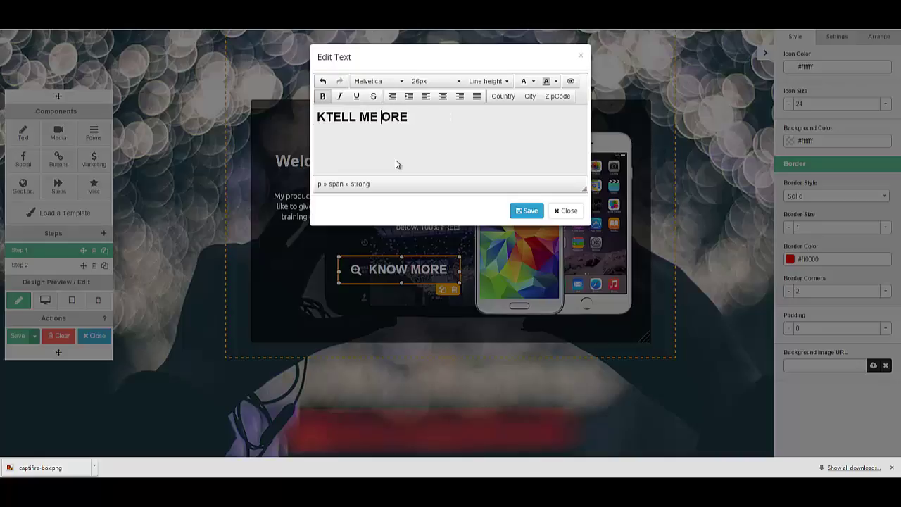
{"action": "type", "text": "M"}
{"action": "key", "text": "Delete"}
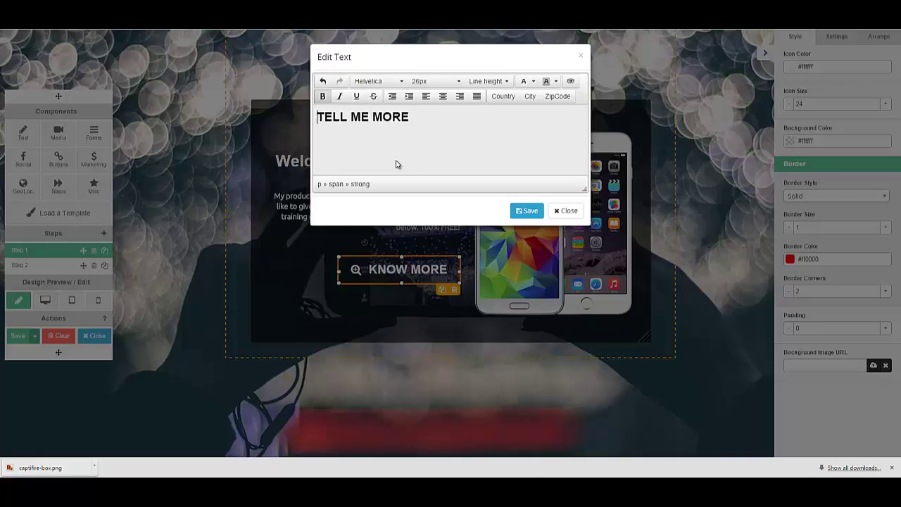
{"action": "left_click", "coordinate": [527, 211]}
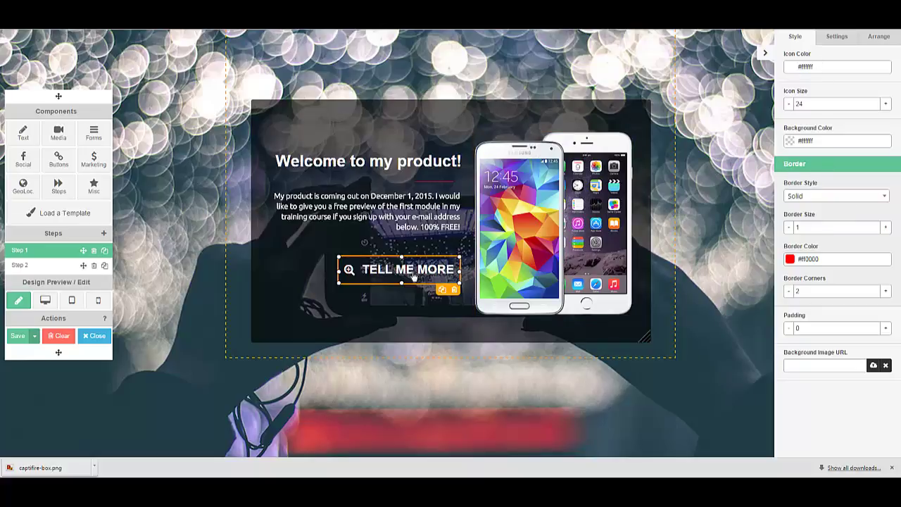
Step: Replace the TELL ME MORE button's icon with the forward arrow icon (fa-mail-forward)
{"action": "left_click", "coordinate": [397, 214]}
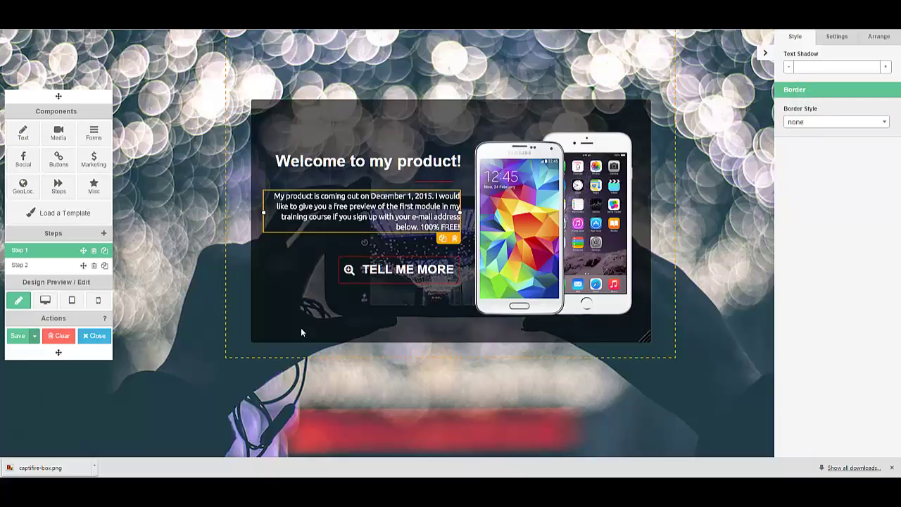
{"action": "left_click", "coordinate": [374, 270]}
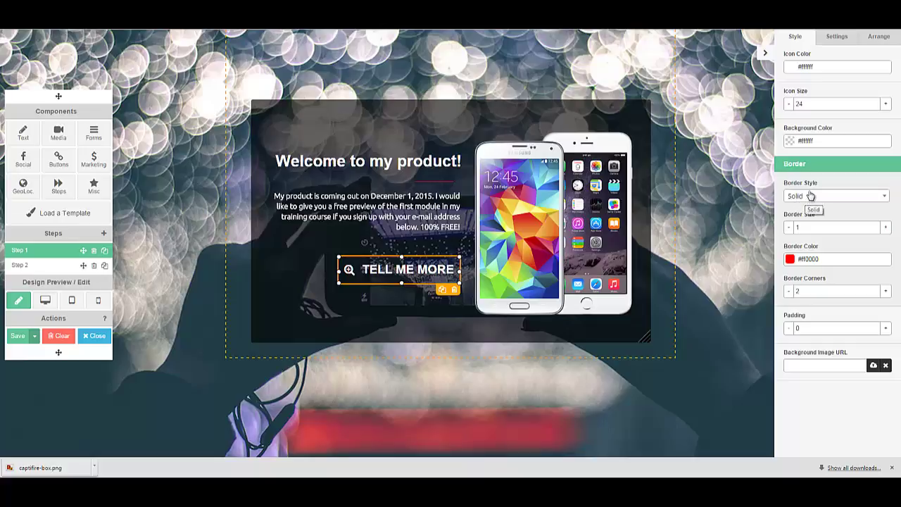
{"action": "left_click", "coordinate": [835, 37]}
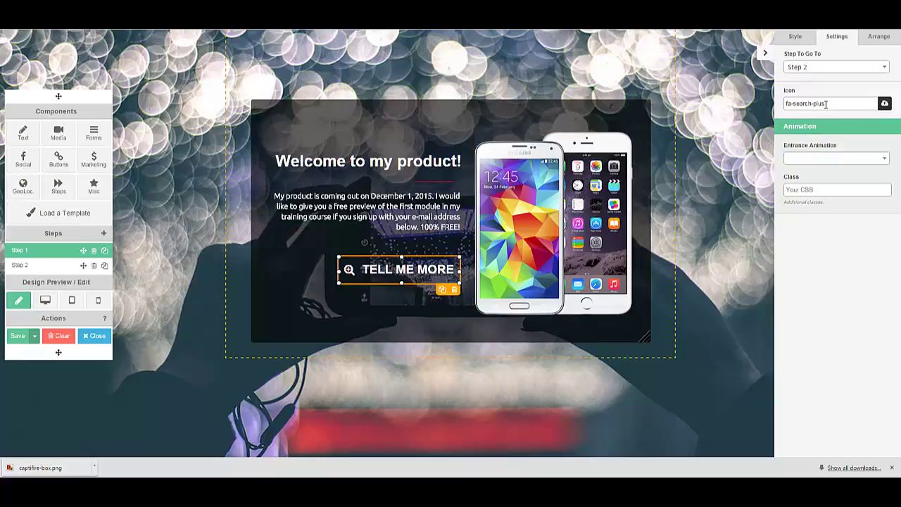
{"action": "left_click", "coordinate": [885, 104]}
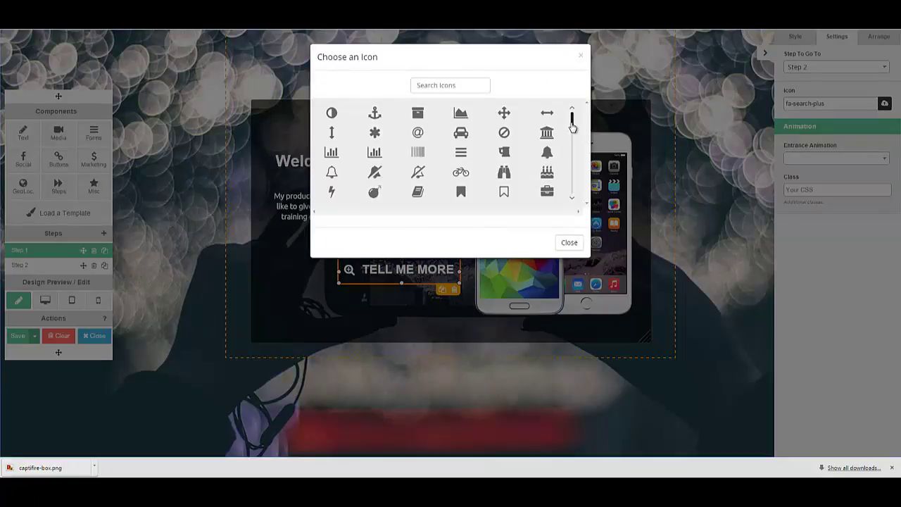
{"action": "left_click_drag", "start_coordinate": [572, 125], "coordinate": [573, 142]}
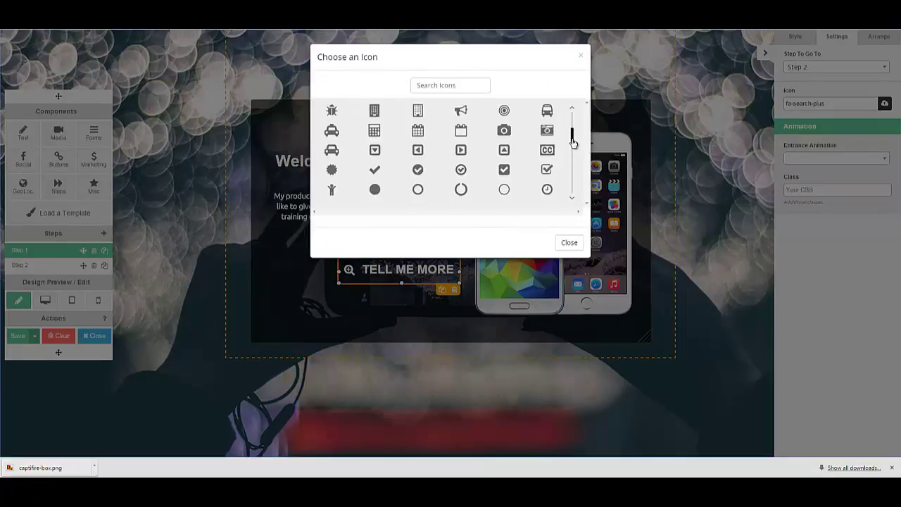
{"action": "scroll", "coordinate": [525, 119], "scroll_direction": "down", "scroll_amount": 10}
{"action": "left_click", "coordinate": [467, 86]}
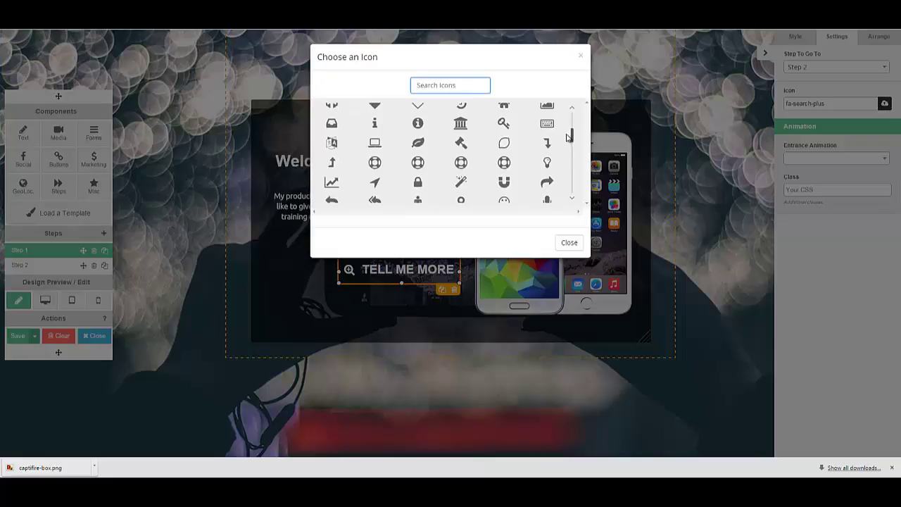
{"action": "scroll", "coordinate": [571, 137], "scroll_direction": "down", "scroll_amount": 2}
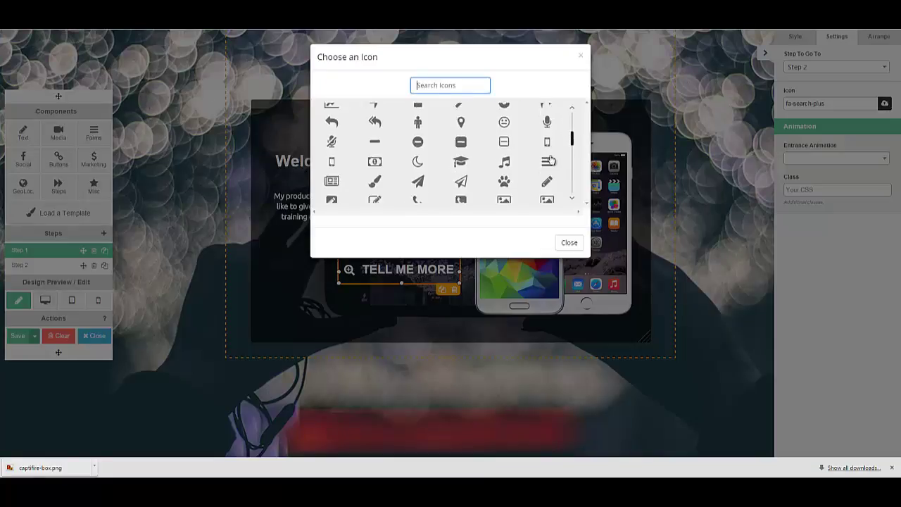
{"action": "scroll", "coordinate": [572, 111], "scroll_direction": "up", "scroll_amount": 1}
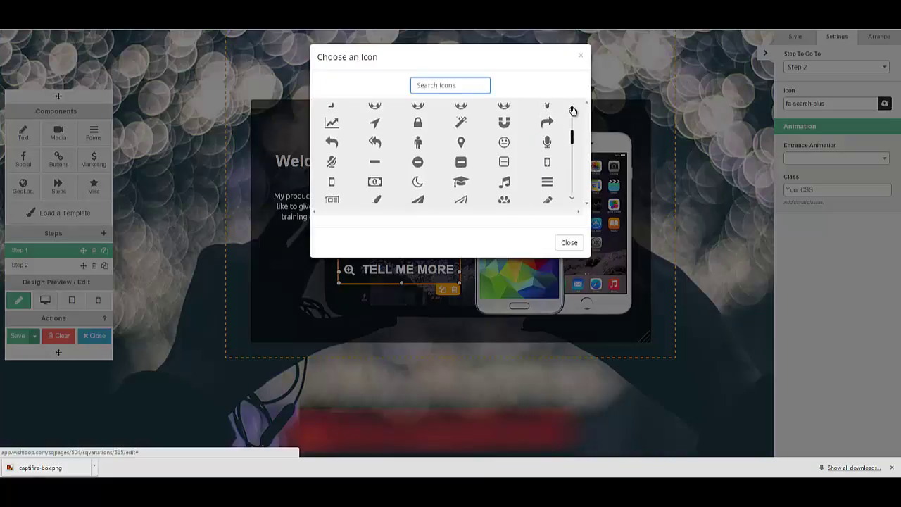
{"action": "scroll", "coordinate": [573, 111], "scroll_direction": "up", "scroll_amount": 2}
{"action": "left_click", "coordinate": [548, 148]}
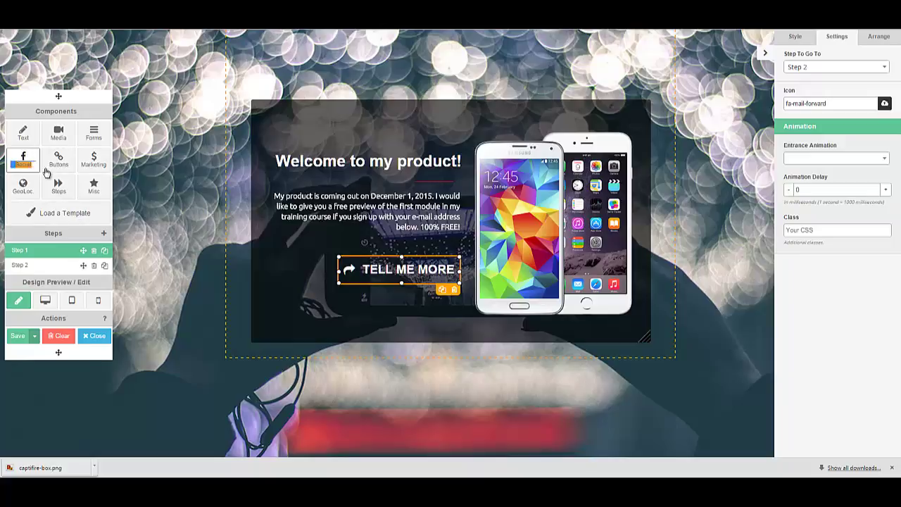
Step: Add a Facebook Like Button below the TELL ME MORE button and end the component tips tour
{"action": "left_click", "coordinate": [23, 158]}
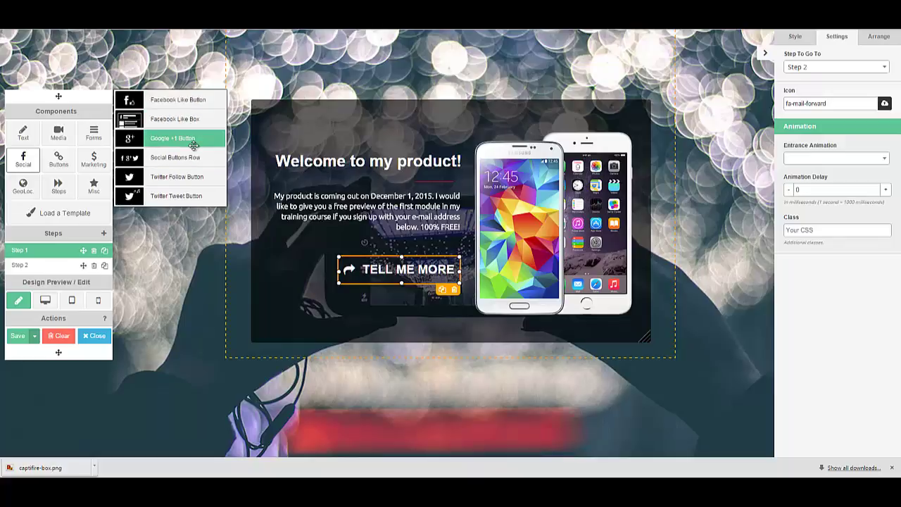
{"action": "left_click_drag", "start_coordinate": [176, 100], "coordinate": [328, 314]}
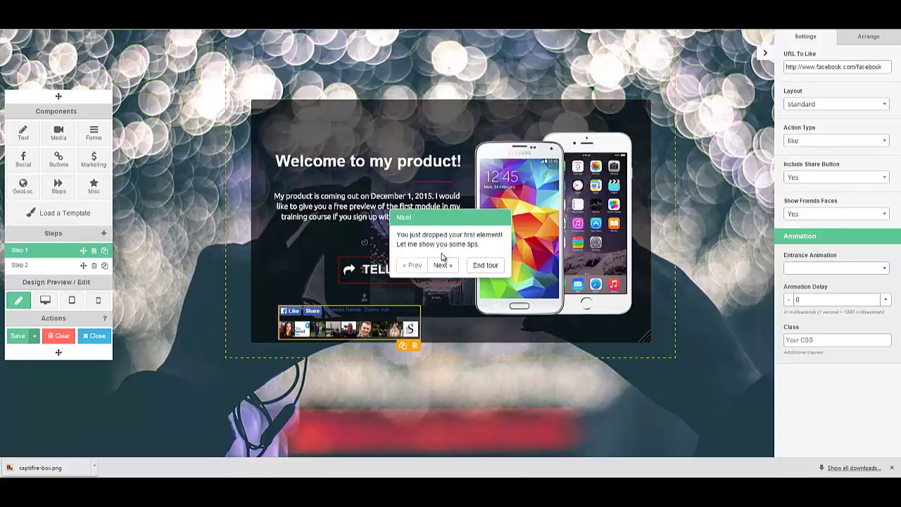
{"action": "left_click", "coordinate": [446, 267]}
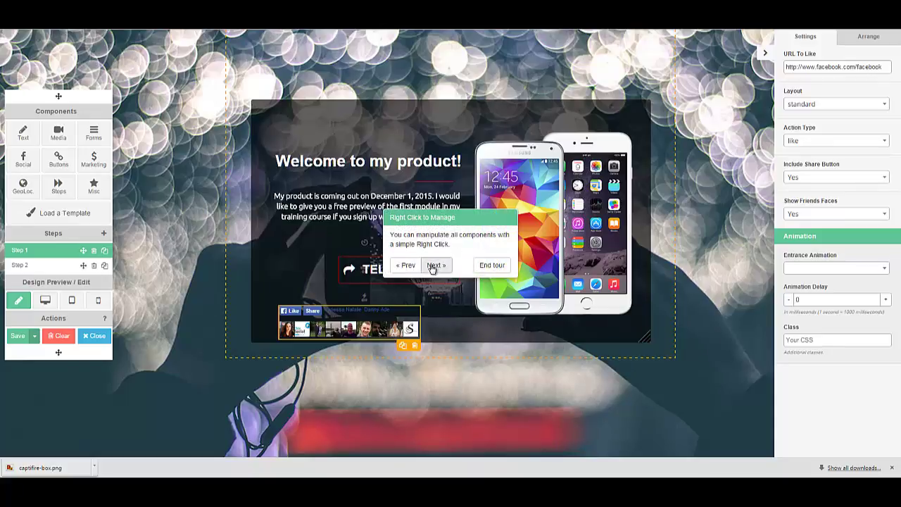
{"action": "left_click", "coordinate": [436, 264]}
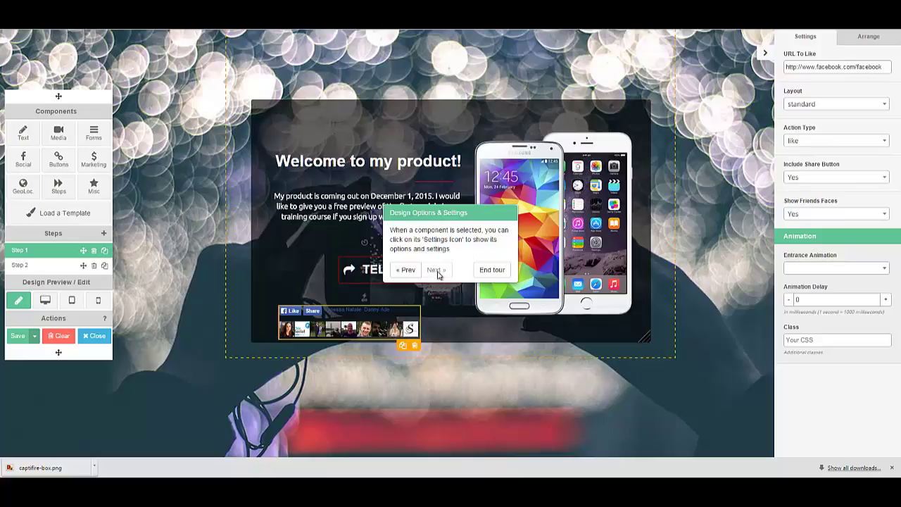
{"action": "left_click", "coordinate": [492, 271]}
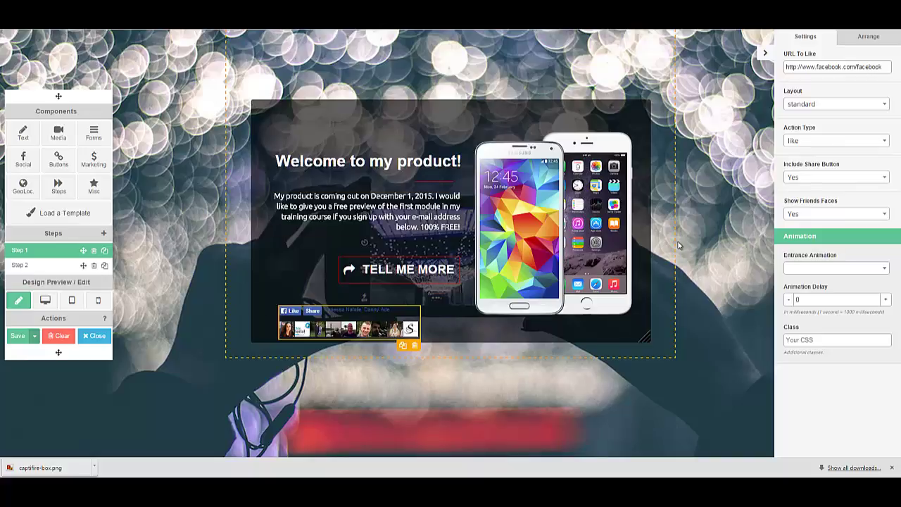
Step: Set both Show Friends Faces and Include Share Button to No for the Facebook Like button
{"action": "left_click", "coordinate": [793, 215]}
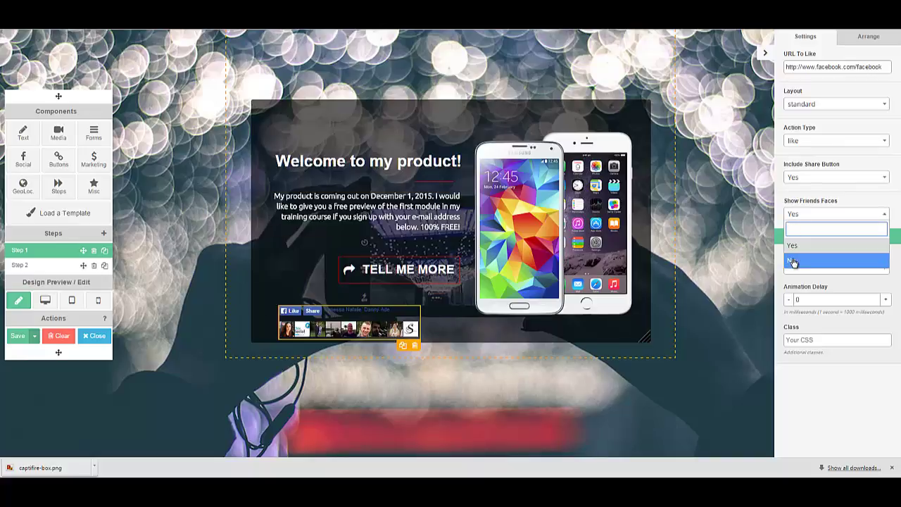
{"action": "left_click", "coordinate": [793, 260]}
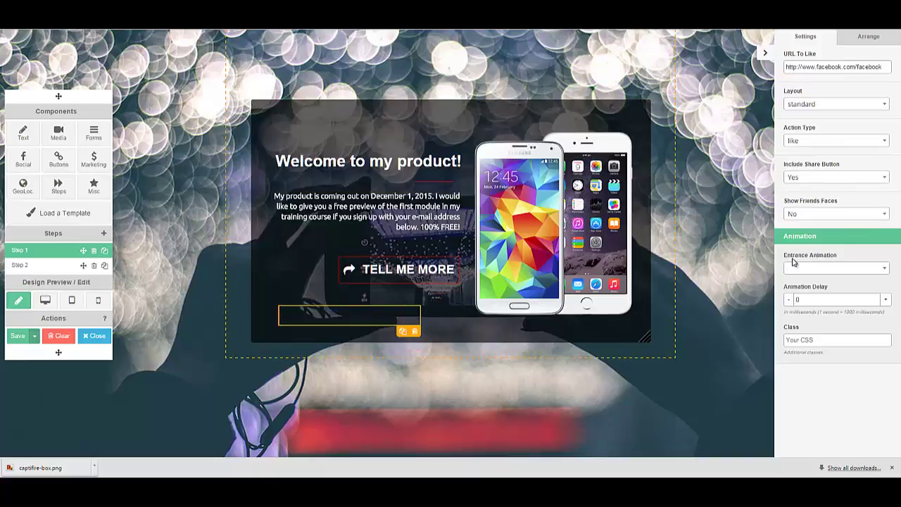
{"action": "left_click", "coordinate": [842, 179]}
{"action": "left_click", "coordinate": [806, 225]}
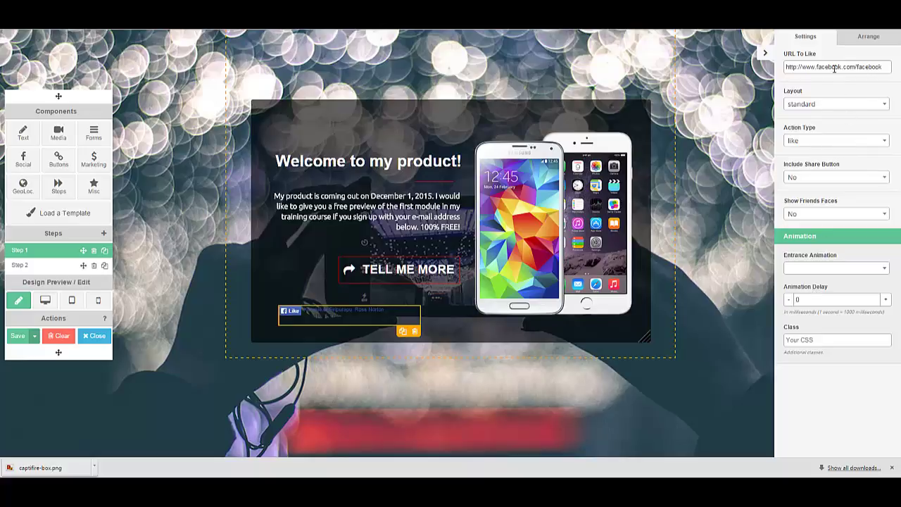
{"action": "left_click", "coordinate": [866, 39]}
{"action": "left_click", "coordinate": [811, 42]}
Step: Move the Facebook Like button slightly up and to the left, closer to the TELL ME MORE button
{"action": "left_click", "coordinate": [29, 166]}
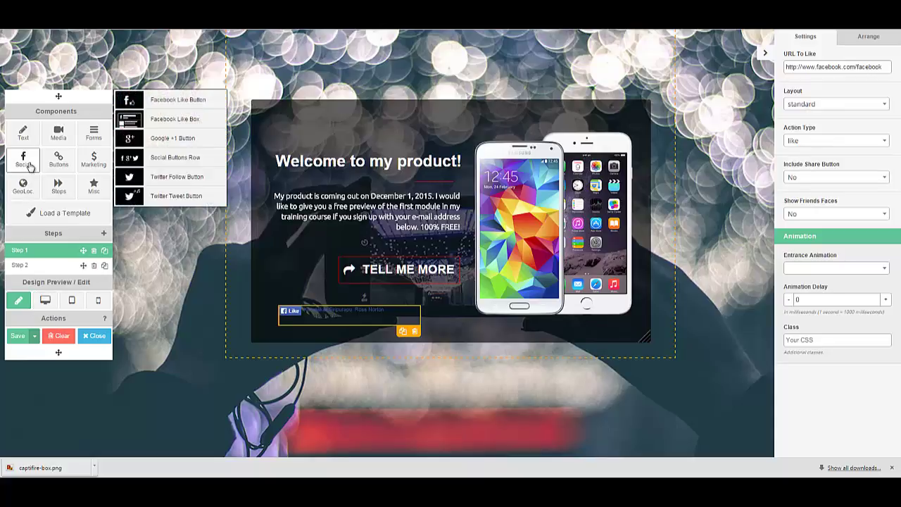
{"action": "left_click", "coordinate": [263, 328]}
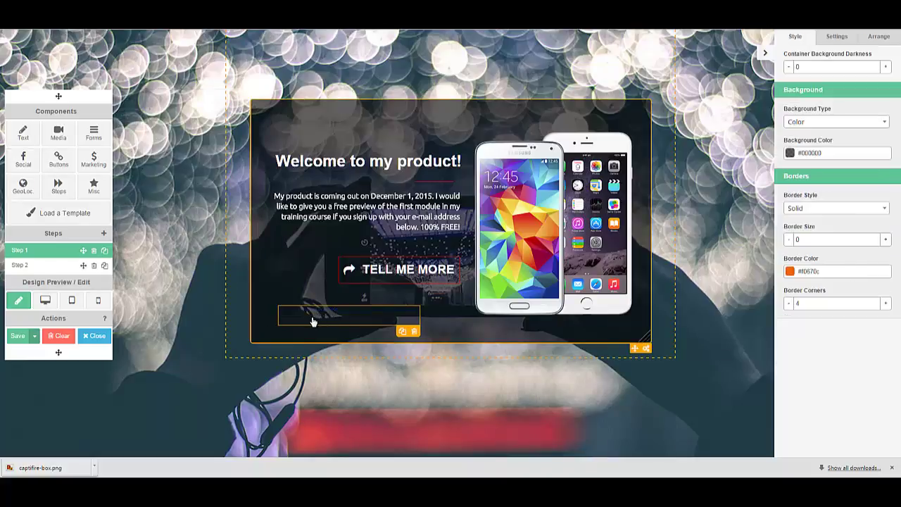
{"action": "left_click_drag", "start_coordinate": [316, 322], "coordinate": [313, 314]}
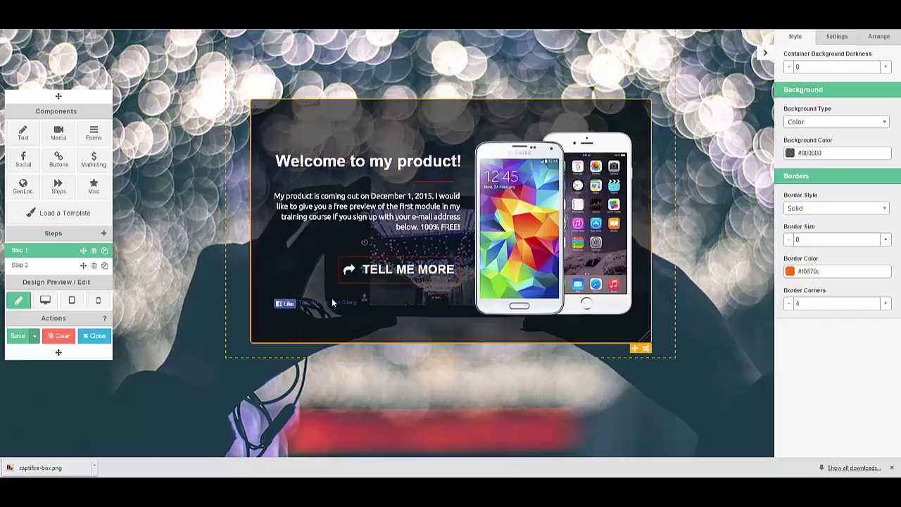
Step: Add a Social Buttons Row at the container's lower left and delete the separate Facebook Like button
{"action": "left_click", "coordinate": [24, 163]}
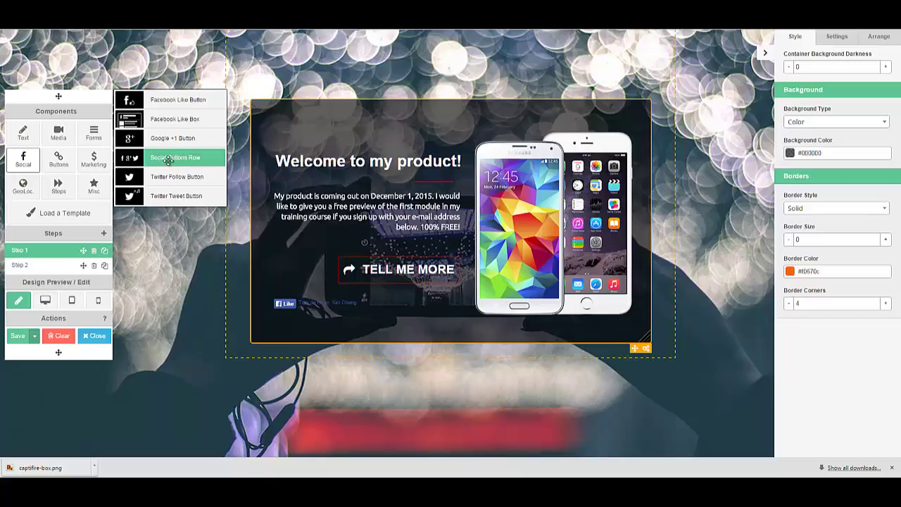
{"action": "left_click_drag", "start_coordinate": [164, 161], "coordinate": [317, 341]}
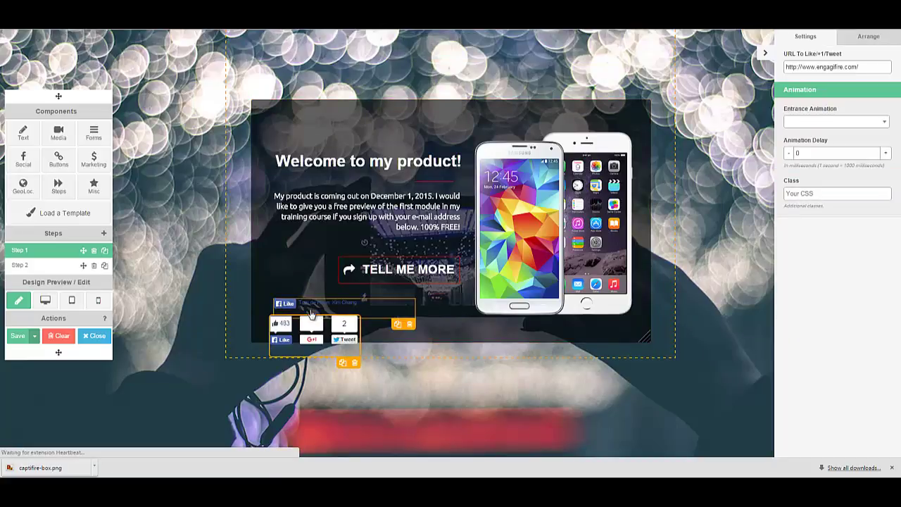
{"action": "left_click", "coordinate": [410, 324]}
{"action": "left_click", "coordinate": [469, 76]}
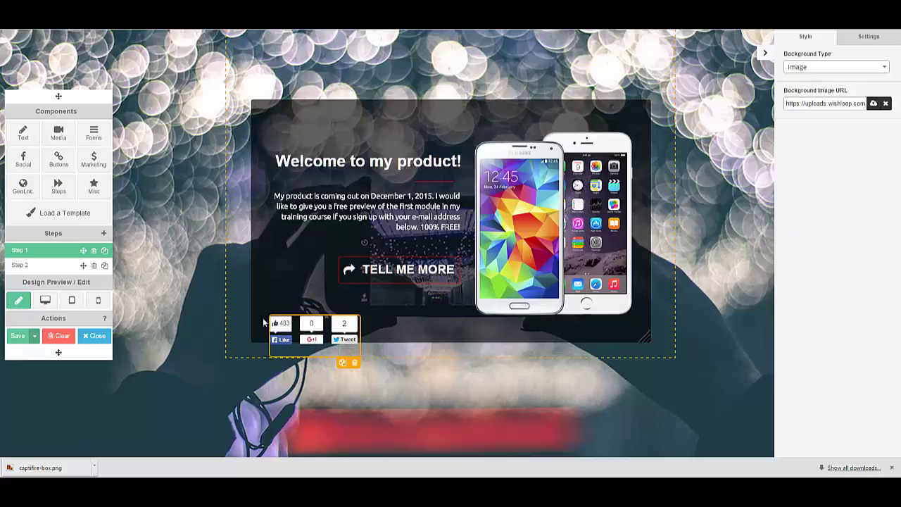
Step: Move the social buttons row directly under the TELL ME MORE button, aligned with its right edge, and save the page
{"action": "left_click_drag", "start_coordinate": [299, 350], "coordinate": [396, 328]}
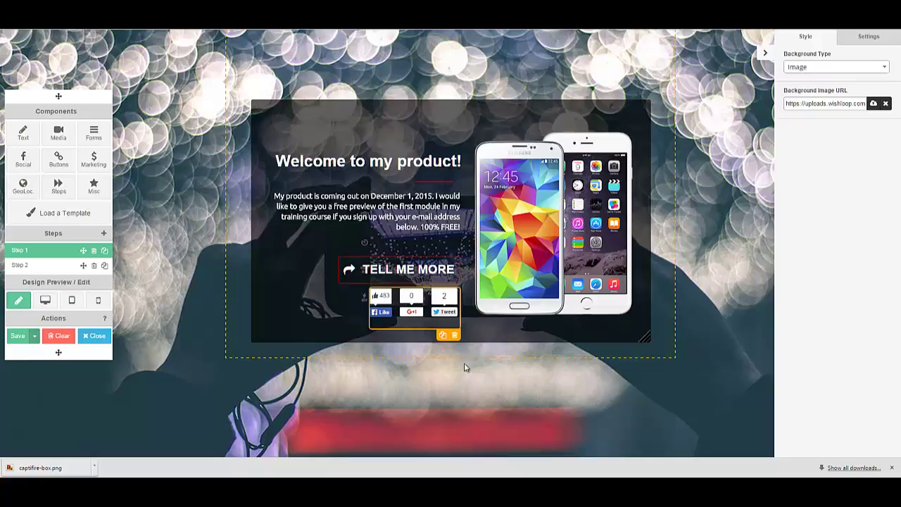
{"action": "left_click", "coordinate": [397, 331]}
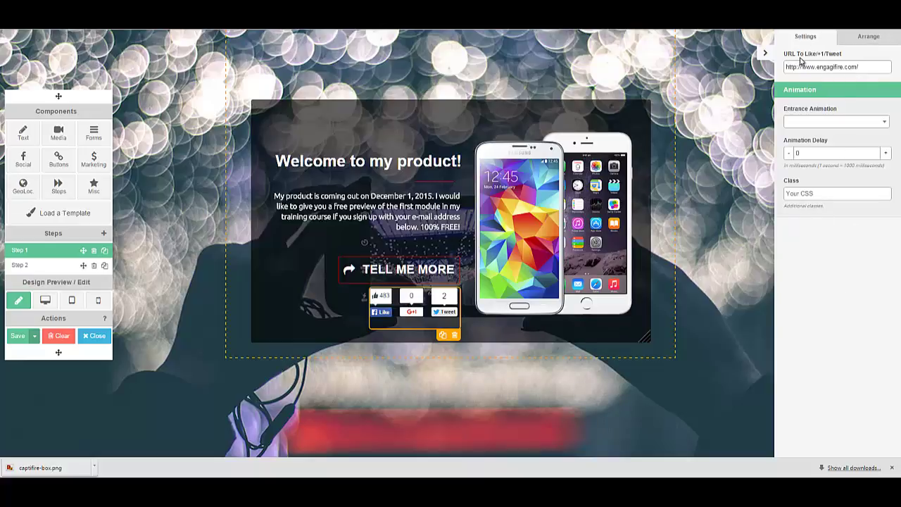
{"action": "left_click_drag", "start_coordinate": [869, 65], "coordinate": [818, 73]}
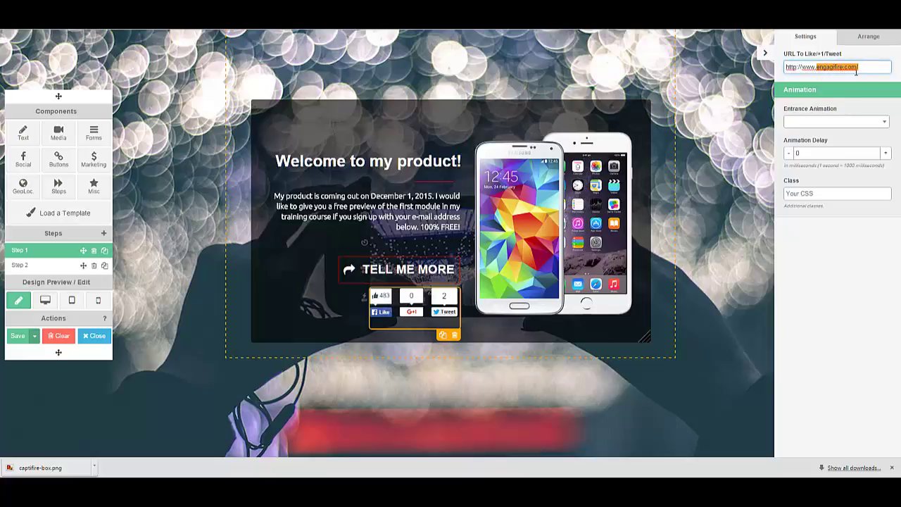
{"action": "left_click", "coordinate": [831, 317]}
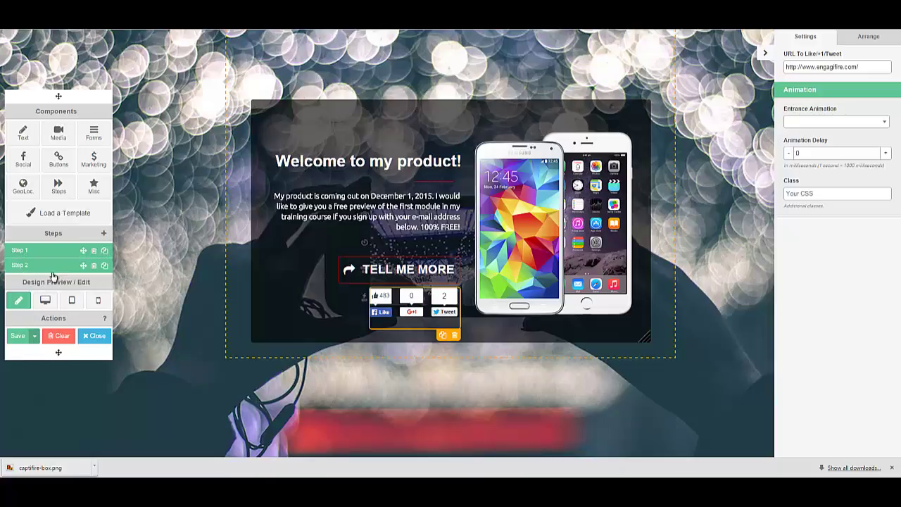
{"action": "left_click", "coordinate": [18, 338]}
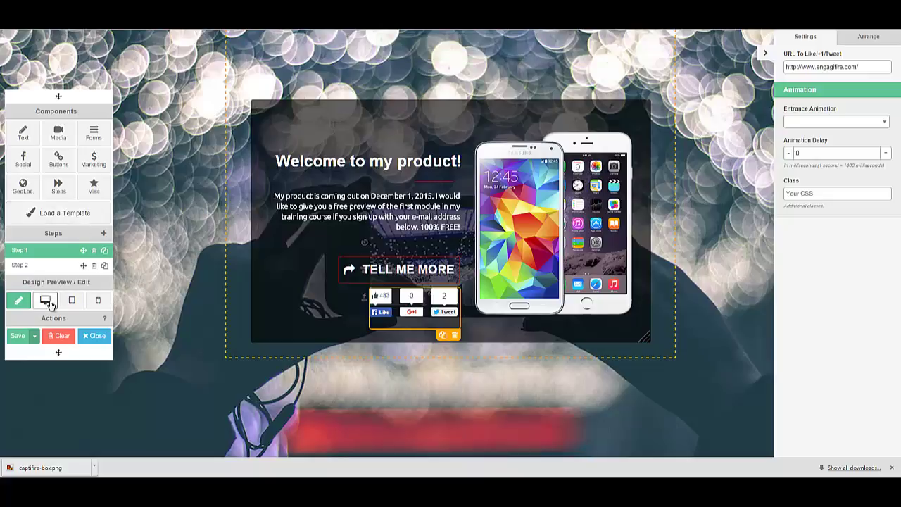
Step: Preview the page in desktop, tablet and mobile layouts, and return to edit mode
{"action": "left_click", "coordinate": [46, 301]}
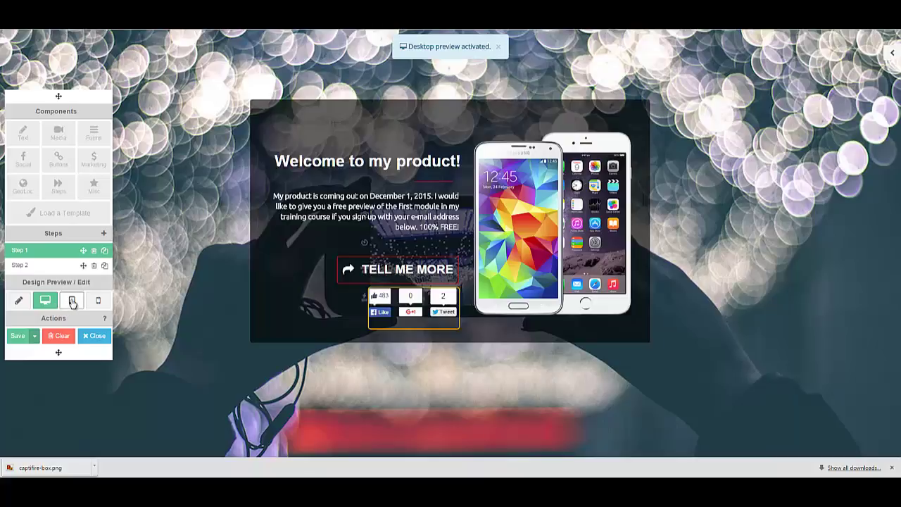
{"action": "left_click", "coordinate": [72, 301]}
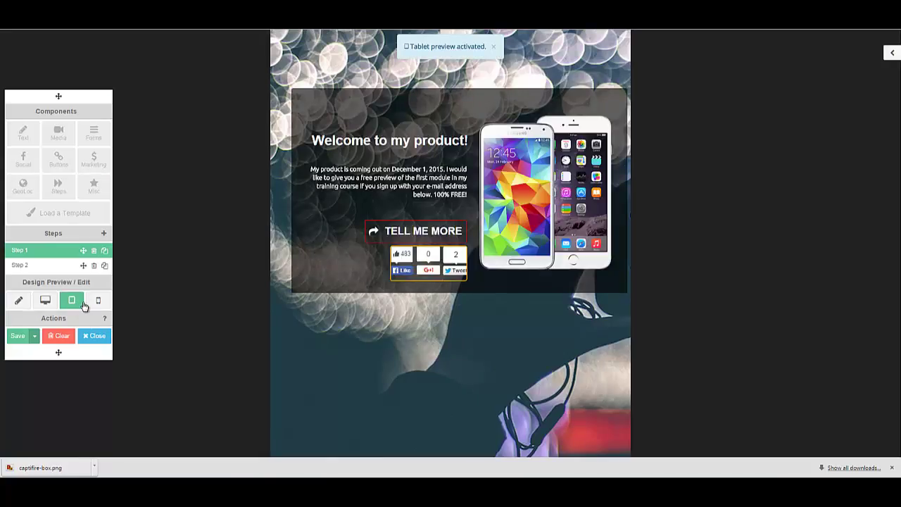
{"action": "left_click", "coordinate": [98, 300]}
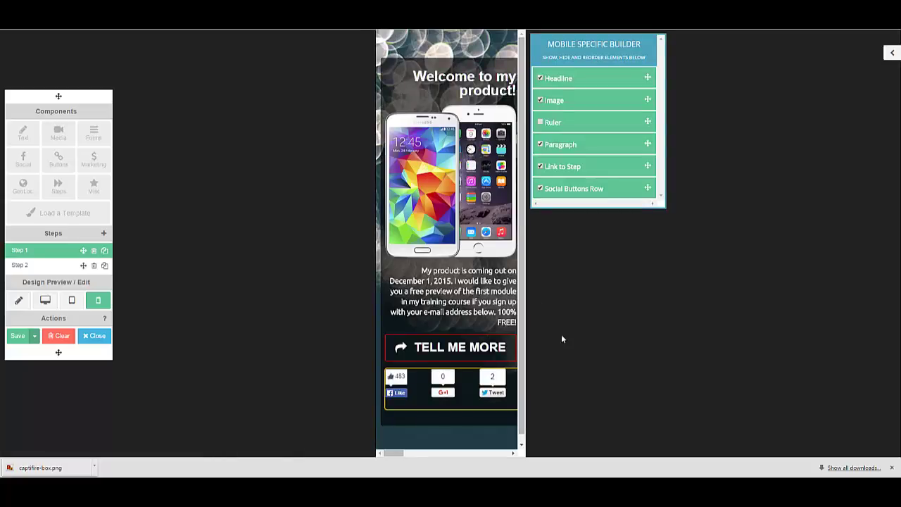
{"action": "mouse_move", "coordinate": [403, 457]}
{"action": "left_mouse_down"}
{"action": "mouse_move", "coordinate": [413, 456]}
{"action": "mouse_move", "coordinate": [390, 456]}
{"action": "left_mouse_up"}
{"action": "left_click", "coordinate": [18, 301]}
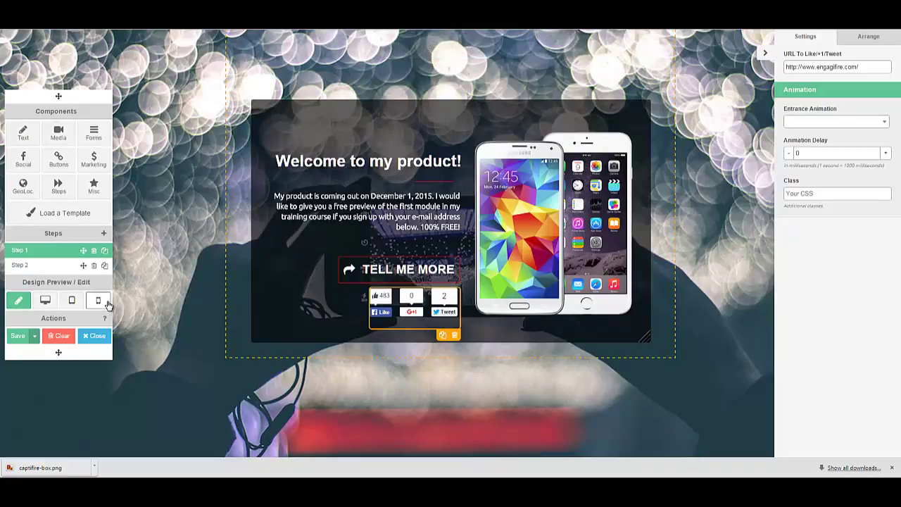
Step: Switch to Step 2, select the Name and Email sign-up form, and look through its storage and placeholder settings
{"action": "left_click", "coordinate": [39, 267]}
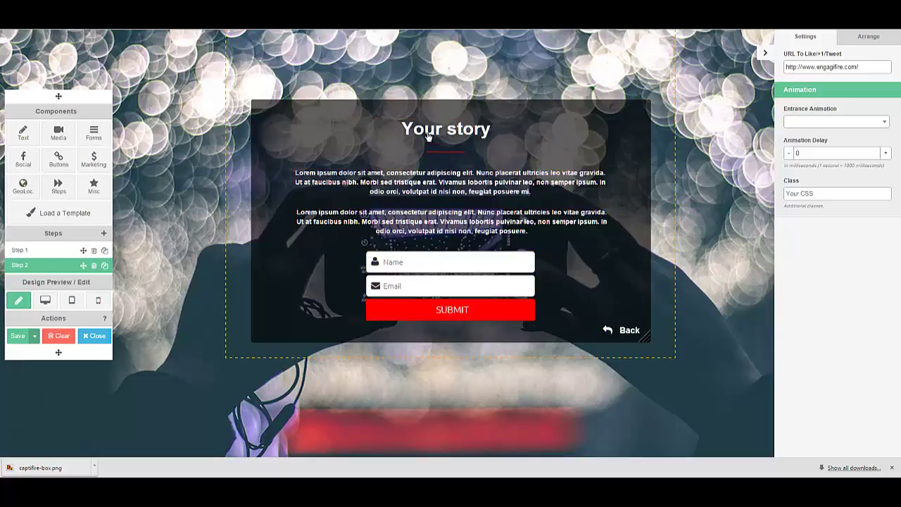
{"action": "left_click", "coordinate": [404, 271]}
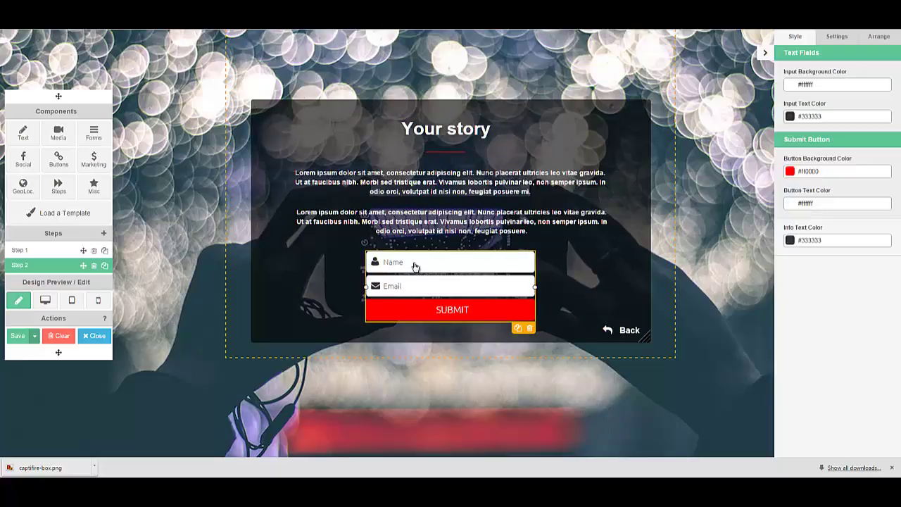
{"action": "left_click", "coordinate": [846, 41]}
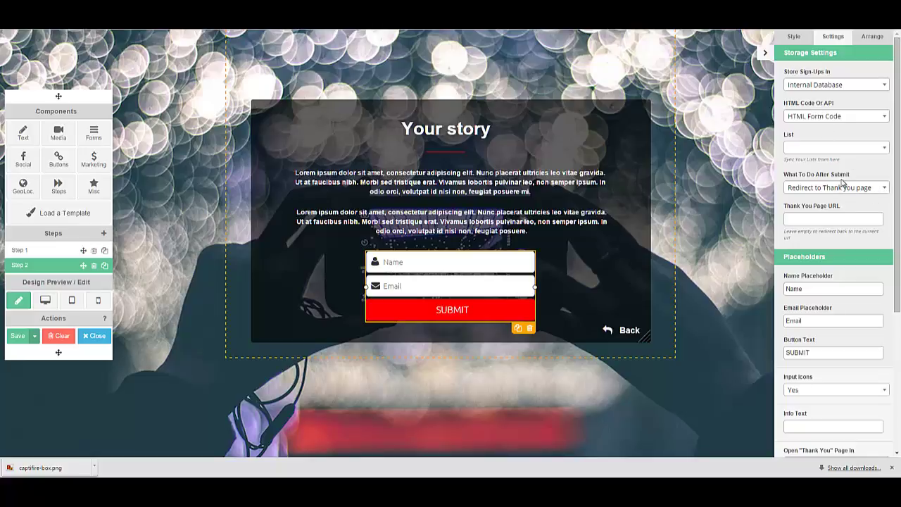
{"action": "scroll", "coordinate": [897, 127], "scroll_direction": "down", "scroll_amount": 1}
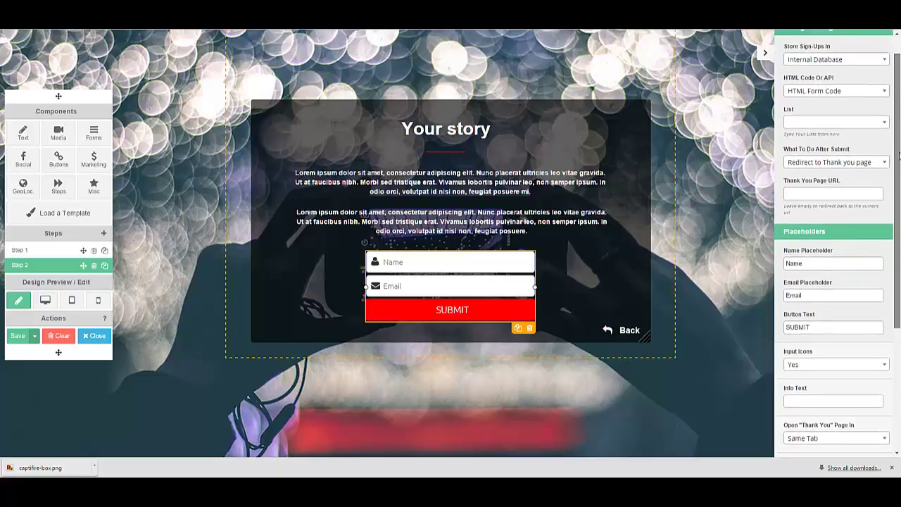
{"action": "scroll", "coordinate": [897, 127], "scroll_direction": "up", "scroll_amount": 1}
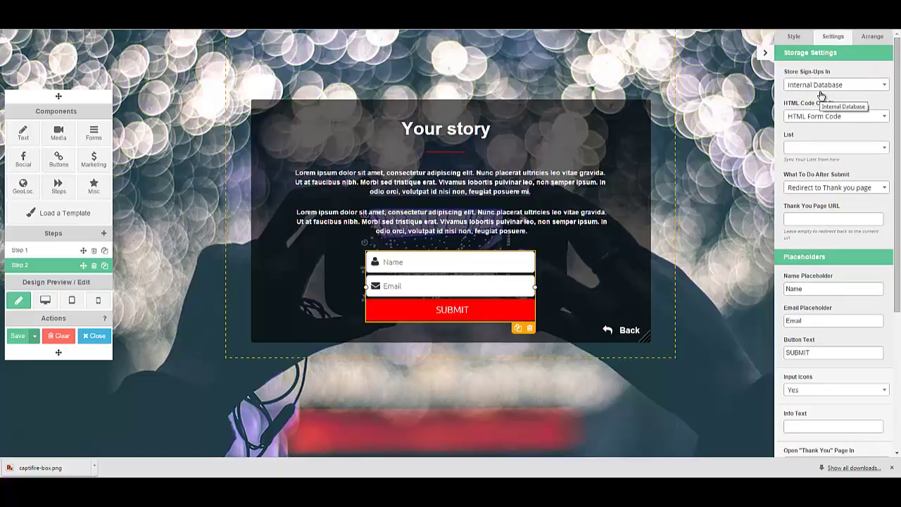
Step: Examine the form's List and What To Do After Submit options, keep Redirect to Thank you page, and focus the Thank You Page URL
{"action": "left_click", "coordinate": [805, 148]}
{"action": "left_click", "coordinate": [808, 149]}
{"action": "left_click", "coordinate": [812, 190]}
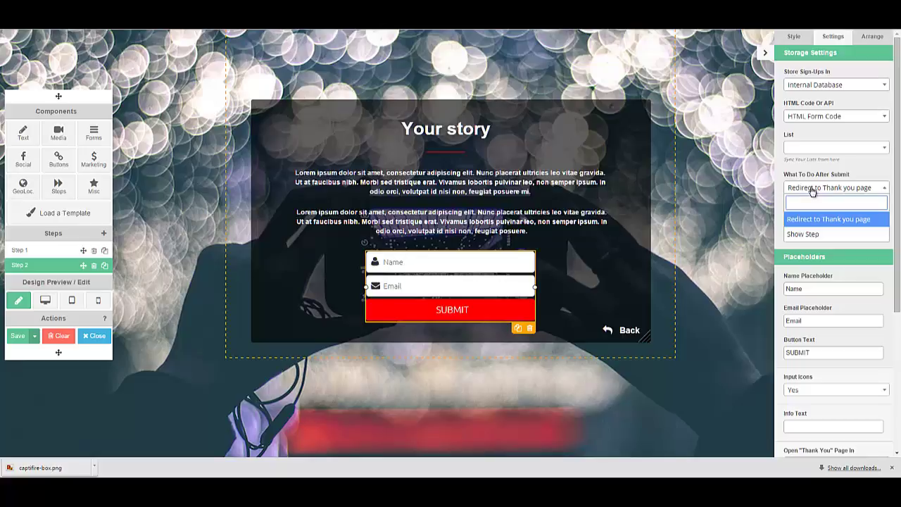
{"action": "left_click", "coordinate": [829, 219]}
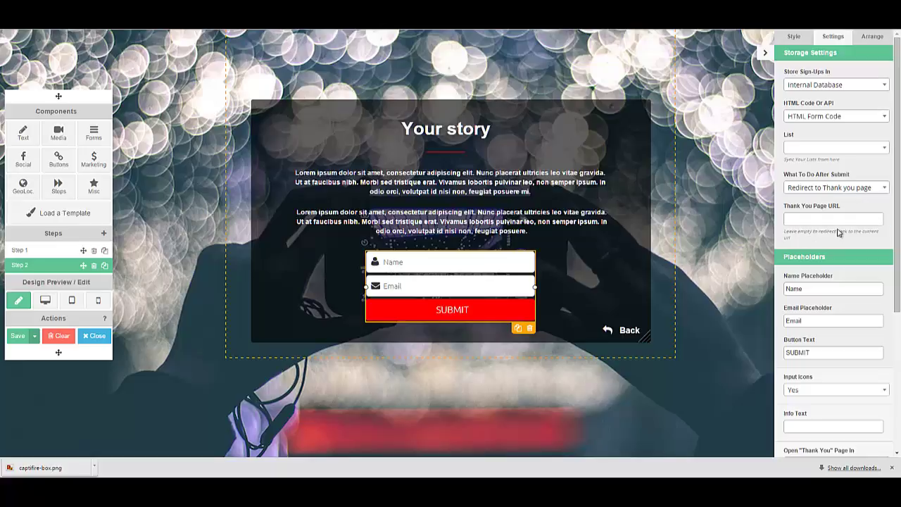
{"action": "left_click", "coordinate": [795, 218]}
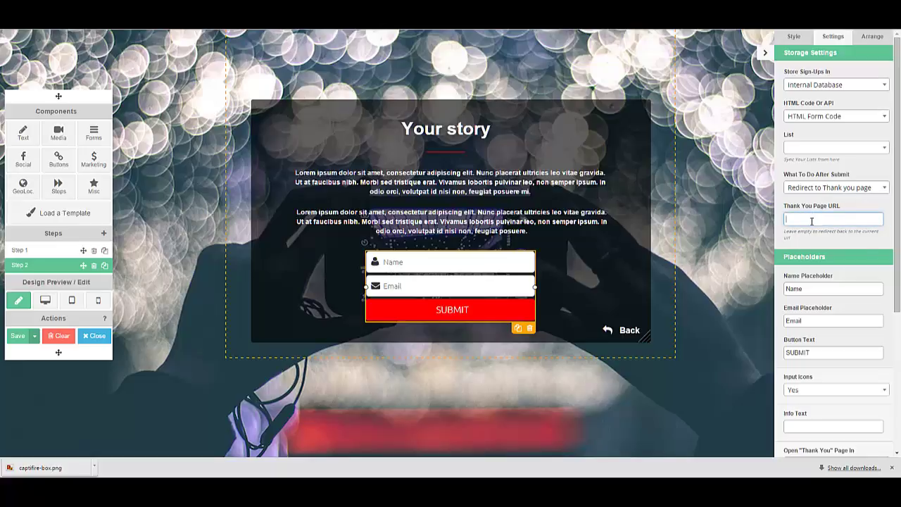
{"action": "mouse_move", "coordinate": [898, 233]}
{"action": "left_mouse_down"}
{"action": "mouse_move", "coordinate": [898, 384]}
{"action": "mouse_move", "coordinate": [900, 245]}
{"action": "left_mouse_up"}
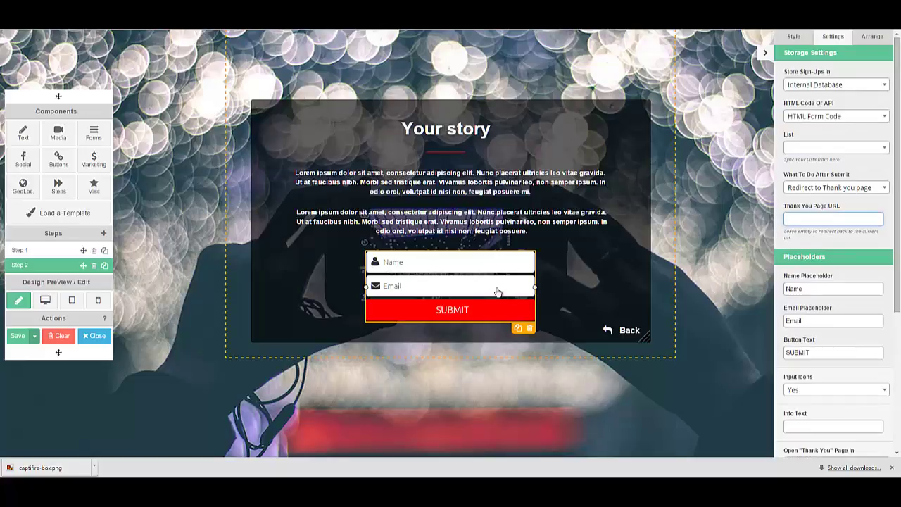